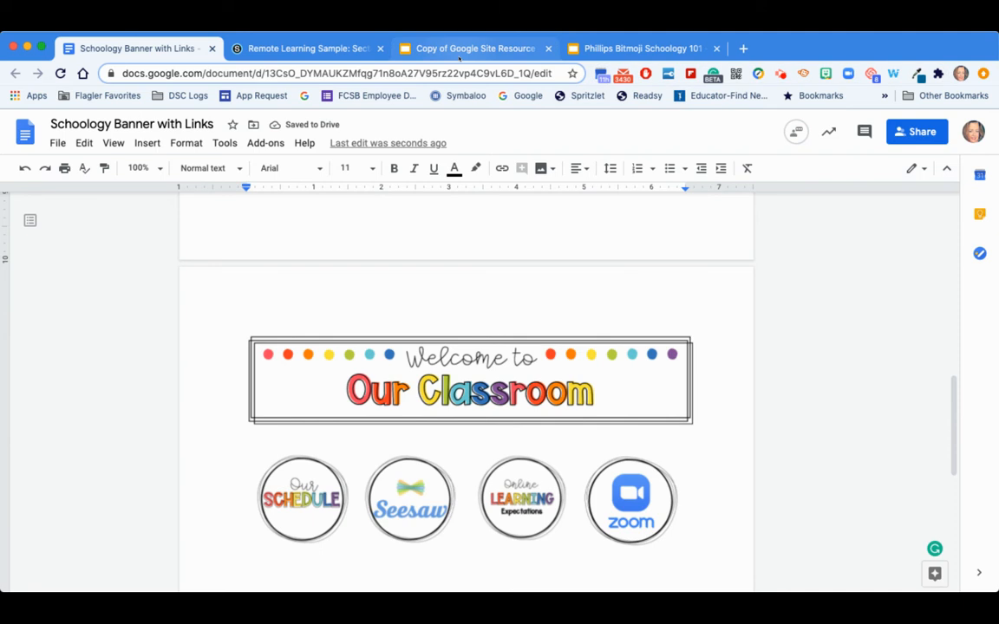
- Copy the dotted divider line from slide 7 of the Google Site Resource presentation and paste it below the document's banner
{"action": "left_click", "coordinate": [460, 50]}
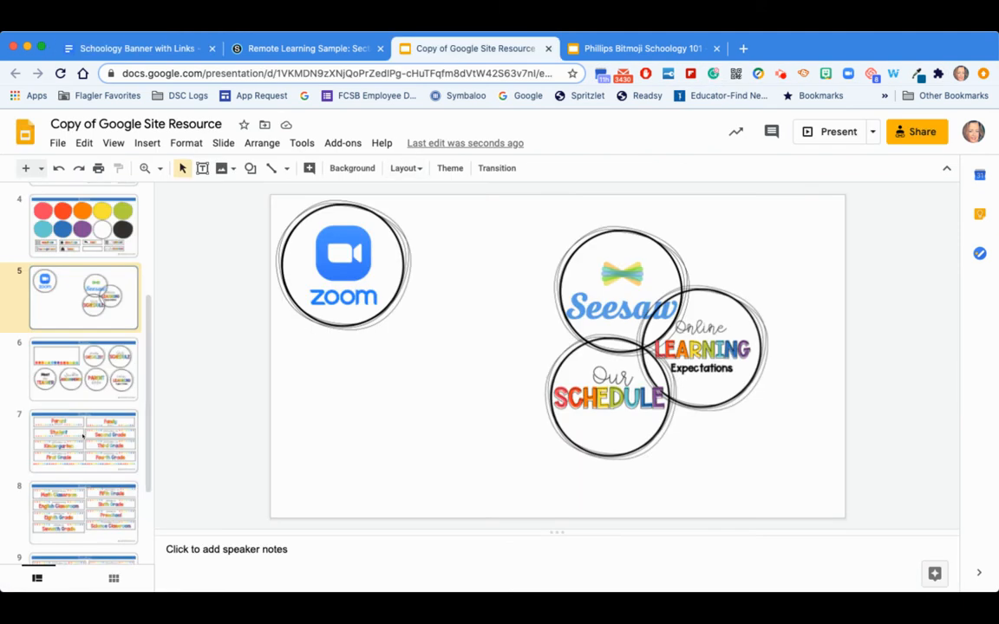
{"action": "scroll", "coordinate": [83, 433], "scroll_direction": "down", "scroll_amount": 1}
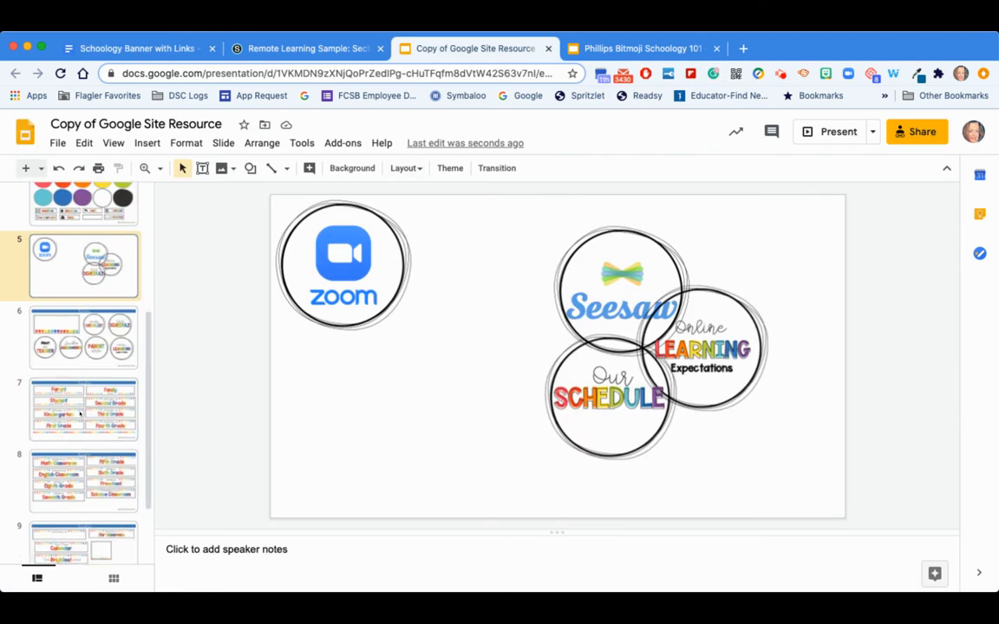
{"action": "left_click", "coordinate": [80, 415]}
{"action": "left_click", "coordinate": [444, 482]}
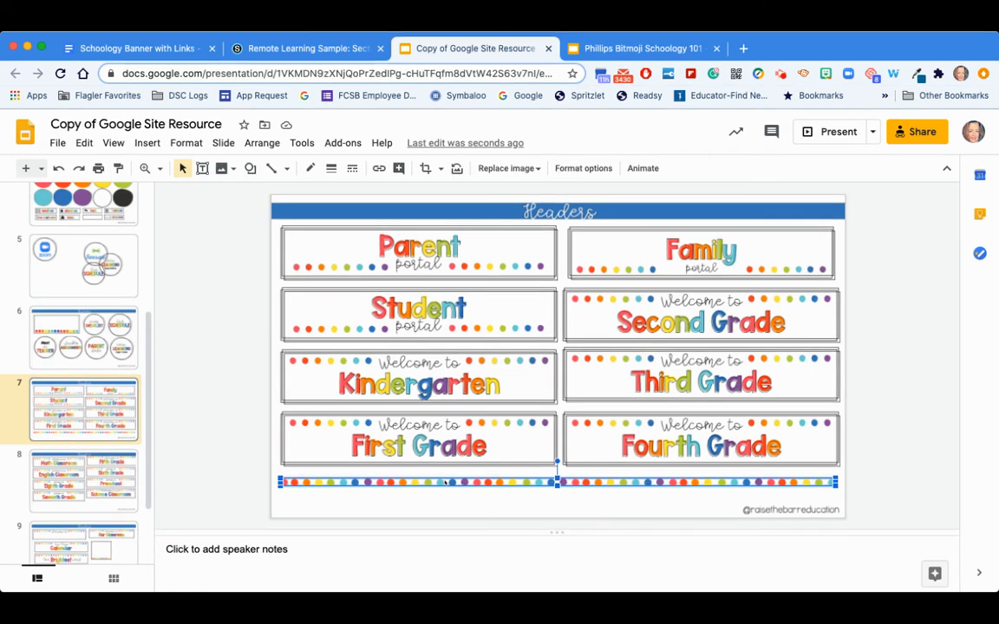
{"action": "left_click", "coordinate": [141, 48]}
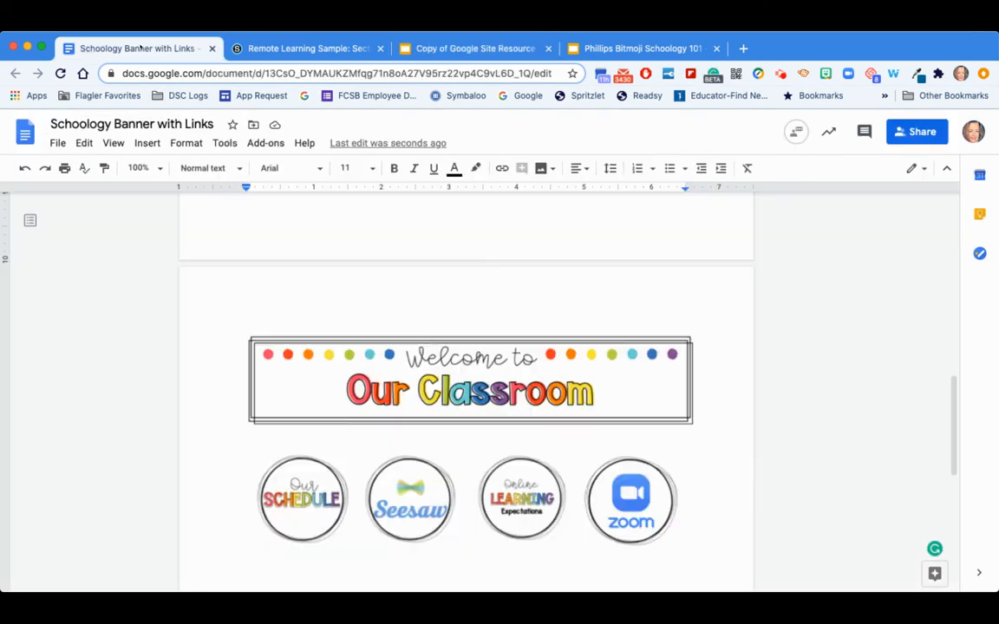
{"action": "left_click", "coordinate": [269, 437]}
{"action": "key", "text": "ctrl+v"}
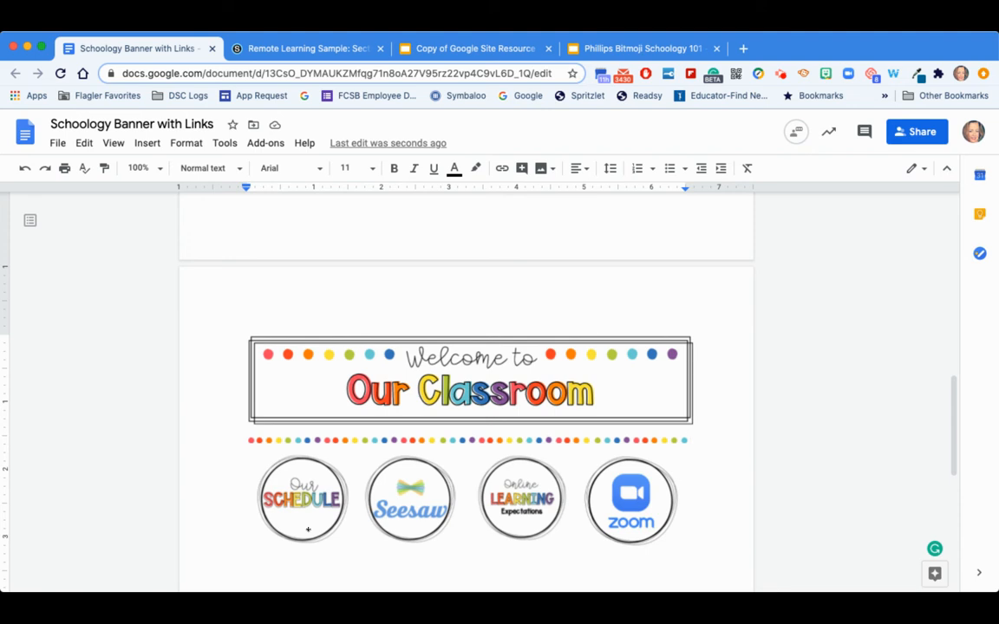
- Select the Zoom icon, and copy the Personal Meeting Room invite link from the Meetings page of the zoom.us account
{"action": "left_click", "coordinate": [614, 499]}
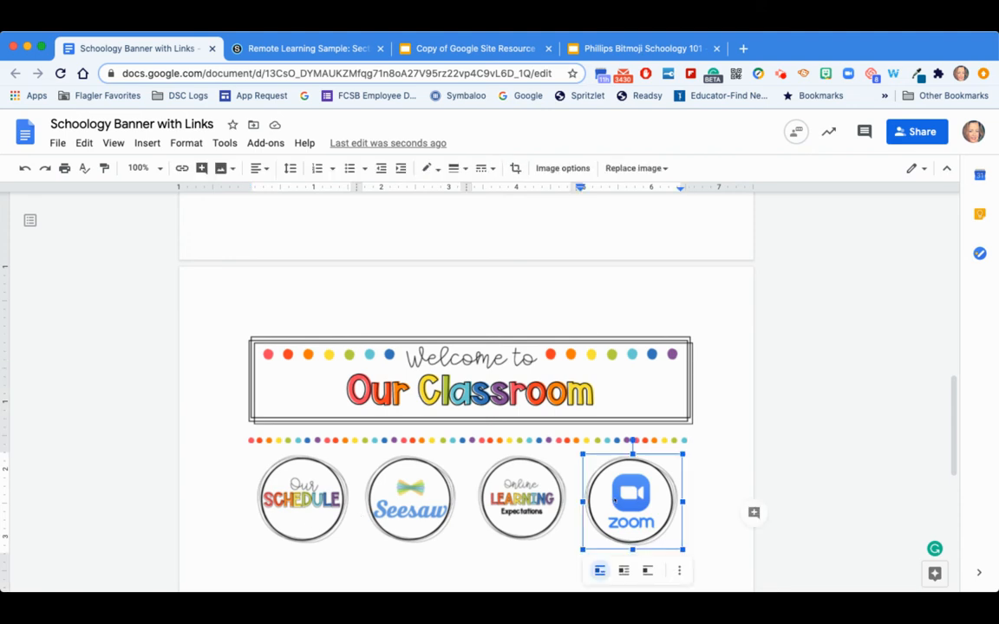
{"action": "left_click", "coordinate": [741, 50]}
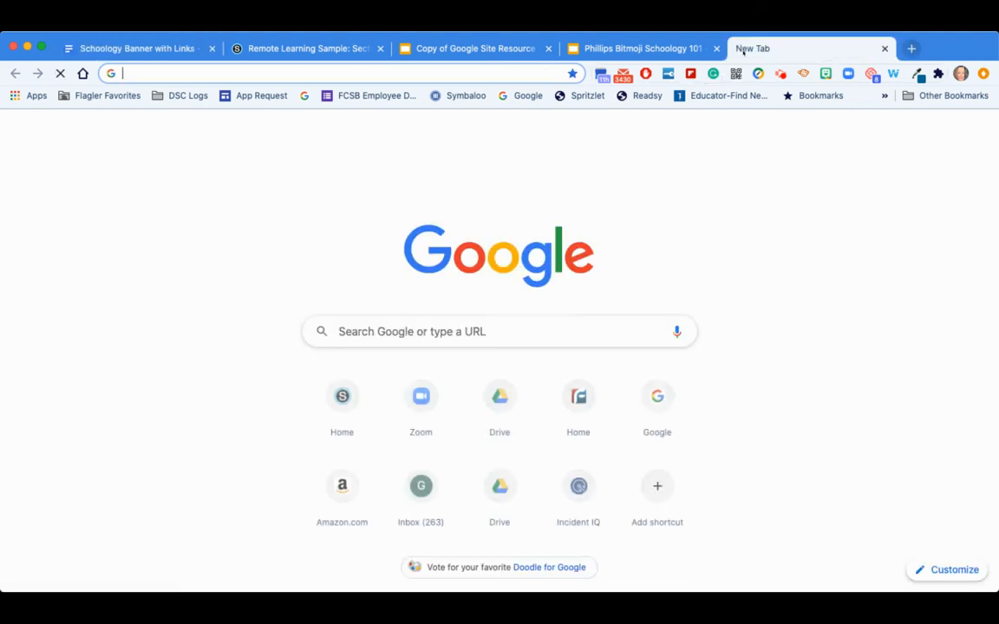
{"action": "type", "text": "zoom"}
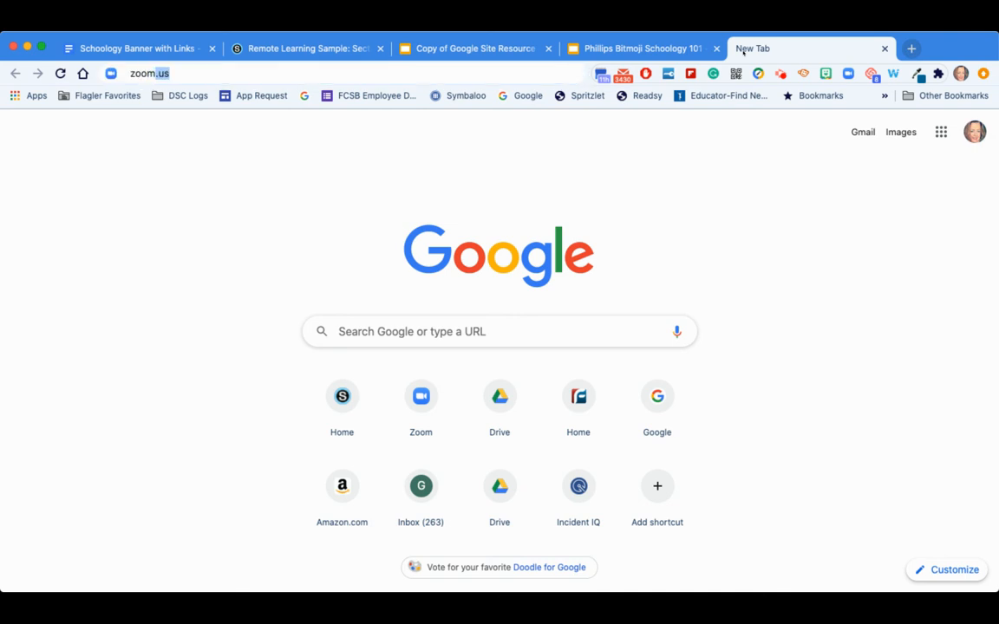
{"action": "key", "text": "Return"}
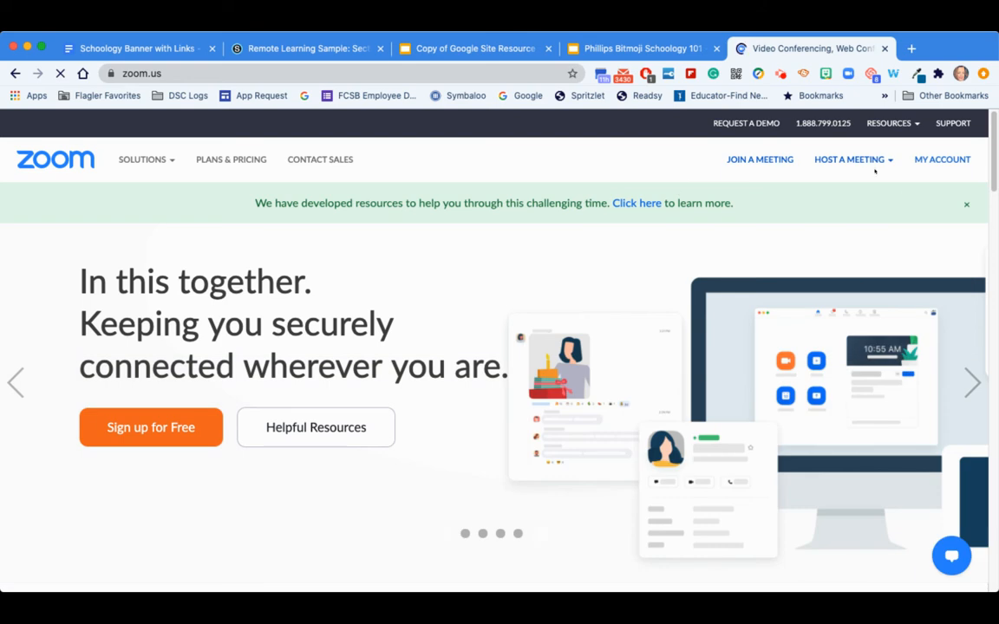
{"action": "left_click", "coordinate": [919, 160]}
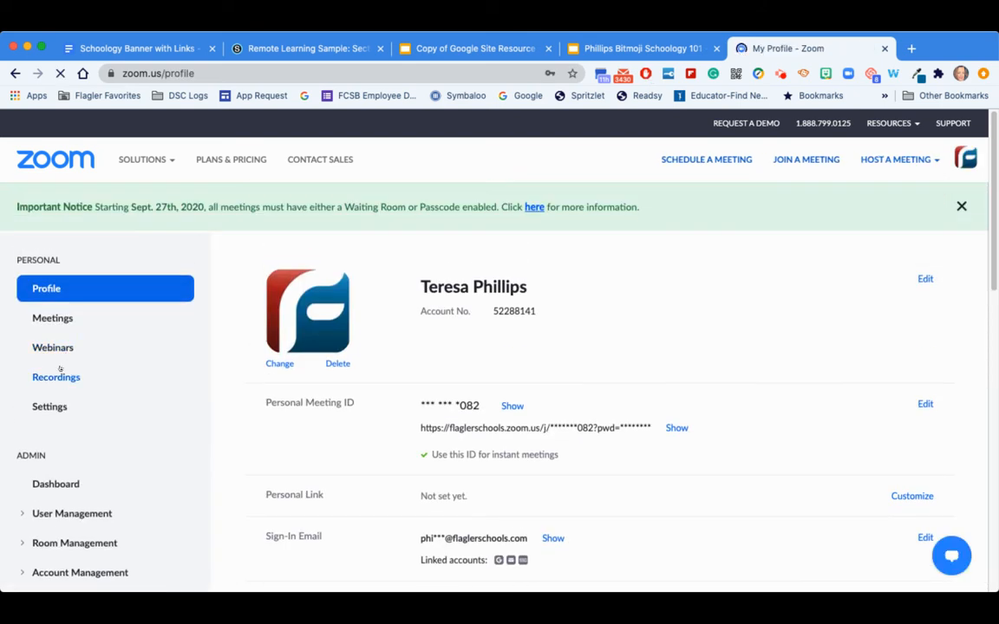
{"action": "left_click", "coordinate": [37, 318]}
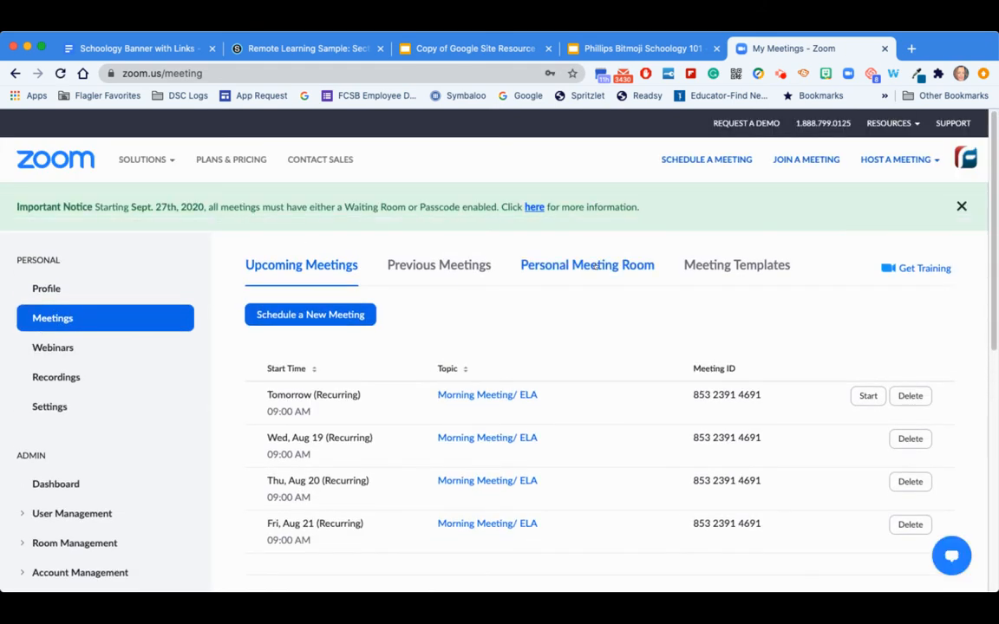
{"action": "left_click", "coordinate": [590, 266]}
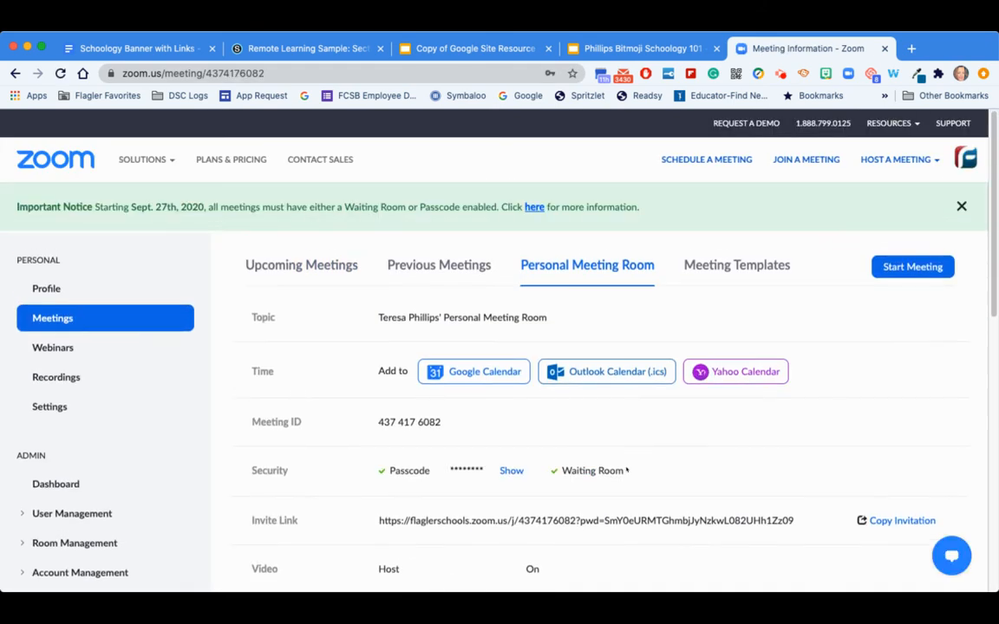
{"action": "scroll", "coordinate": [626, 471], "scroll_direction": "down", "scroll_amount": 2}
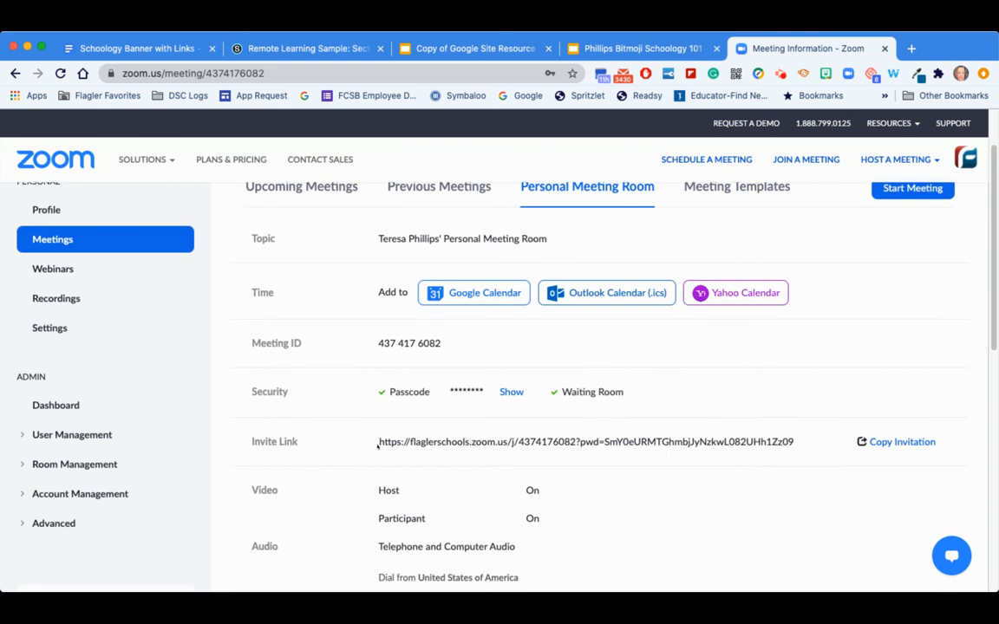
{"action": "left_click_drag", "start_coordinate": [377, 442], "coordinate": [791, 442]}
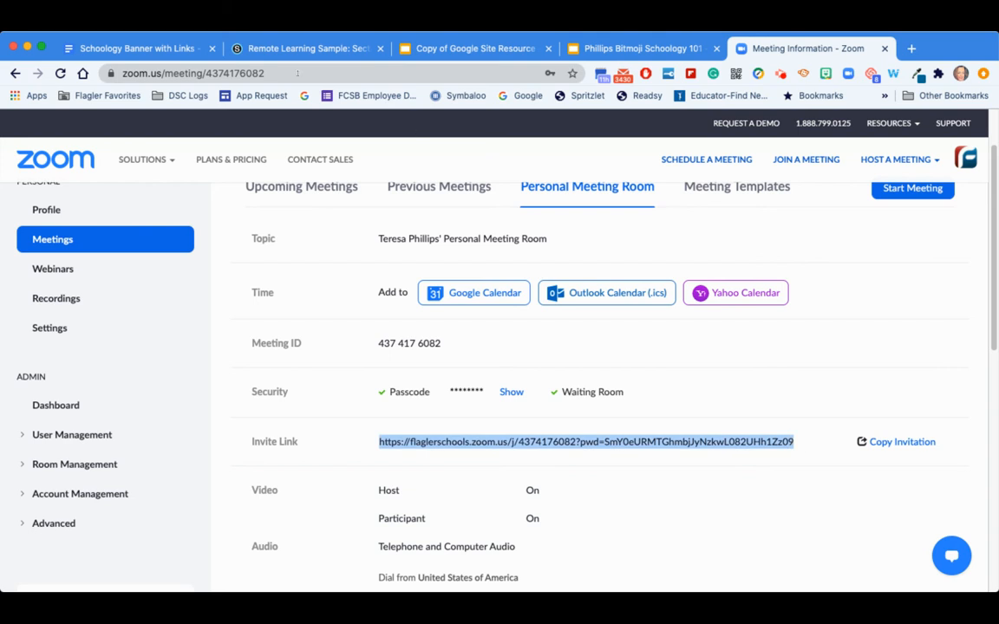
- Link the selected Zoom icon in the document to the copied Personal Meeting Room invite link
{"action": "left_click", "coordinate": [134, 49]}
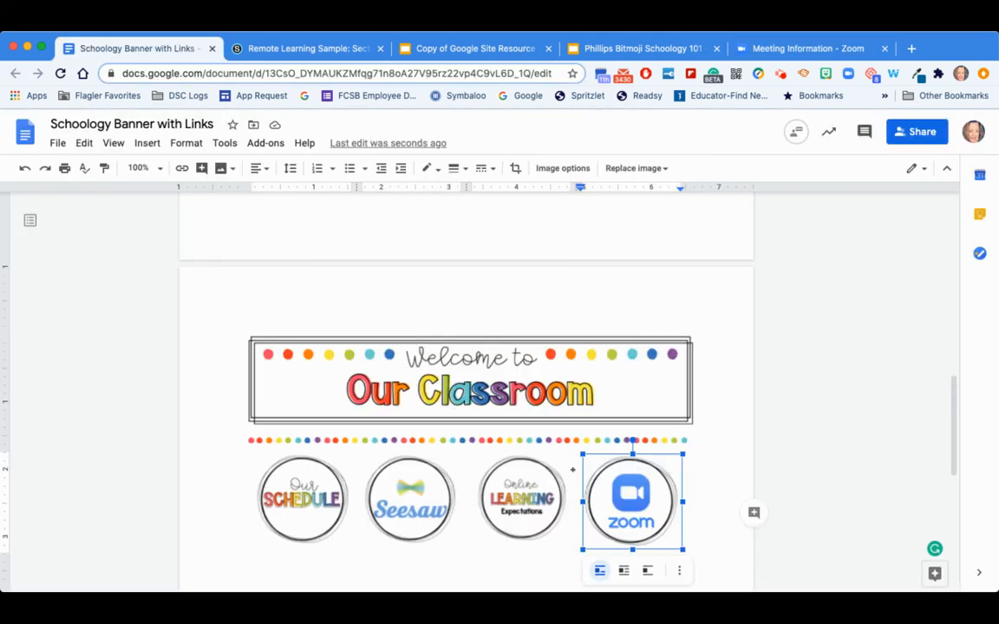
{"action": "left_click", "coordinate": [182, 168]}
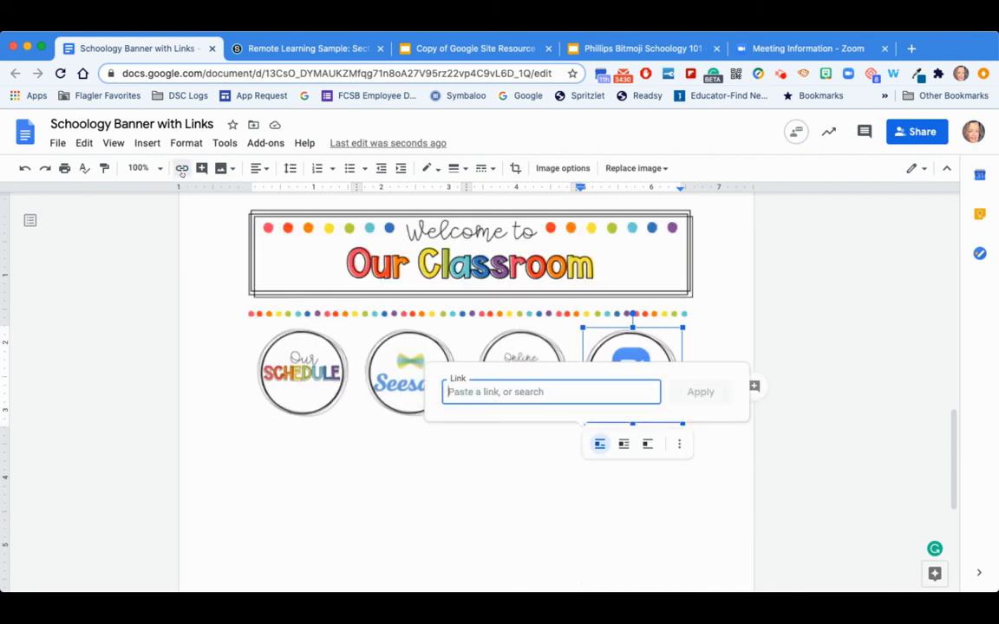
{"action": "key", "text": "super+v"}
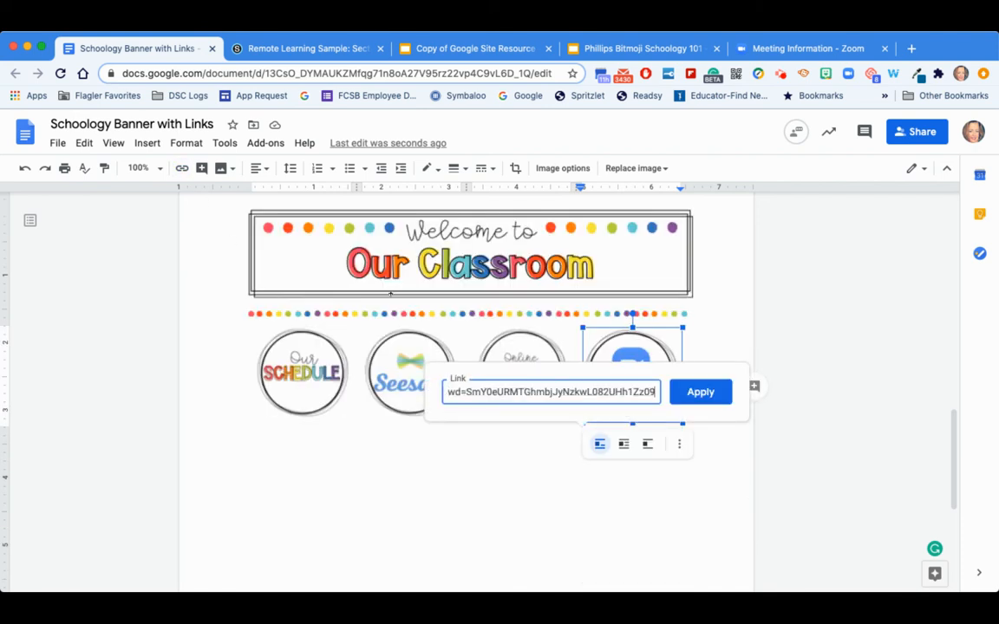
{"action": "key", "text": "Return"}
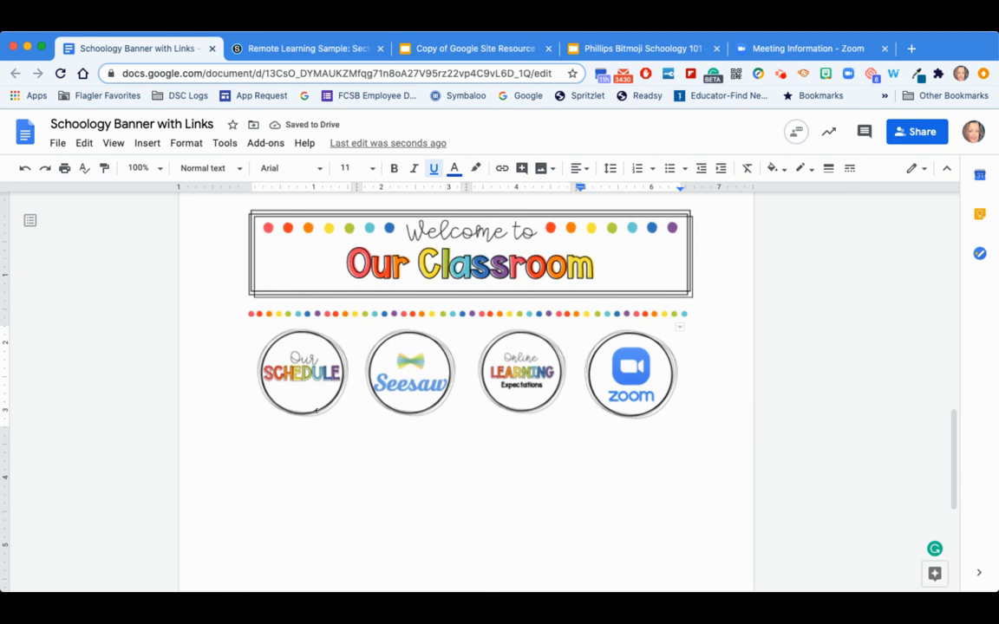
- Select and copy the whole banner, dotted divider and four icons in the document
{"action": "scroll", "coordinate": [446, 473], "scroll_direction": "up", "scroll_amount": 1}
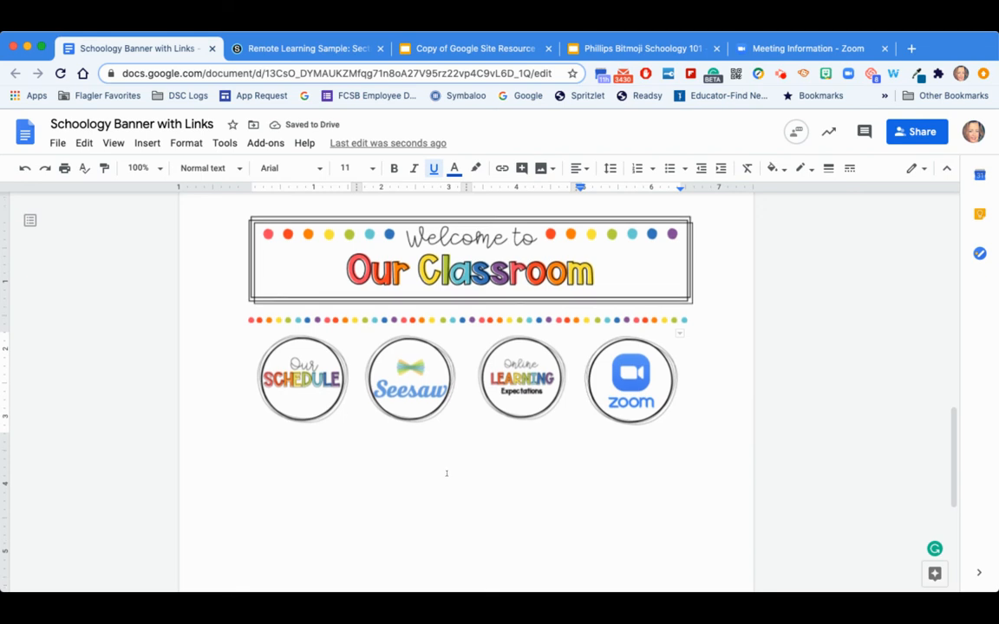
{"action": "scroll", "coordinate": [446, 473], "scroll_direction": "up", "scroll_amount": 1}
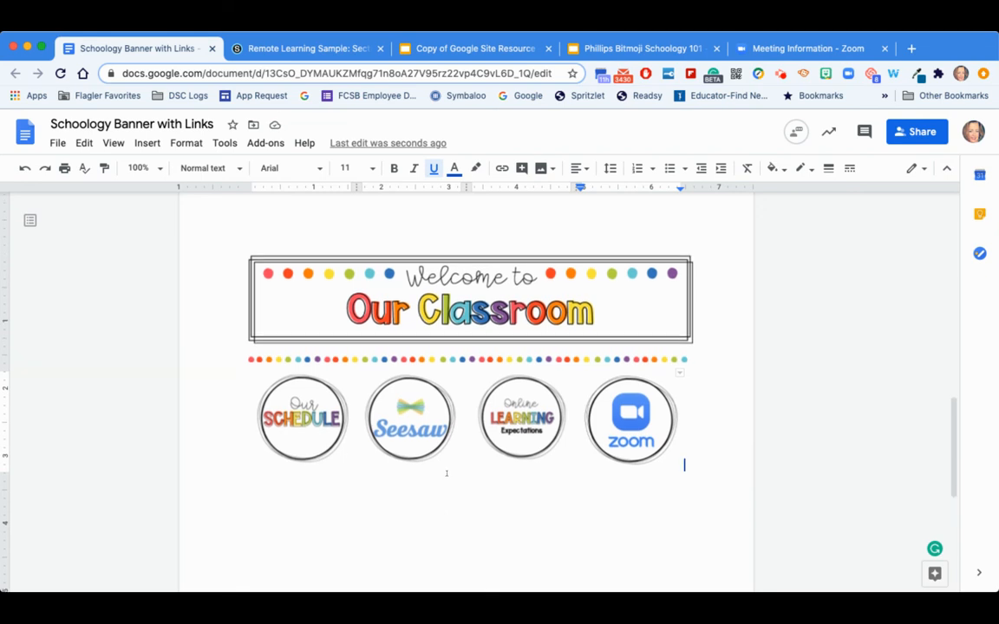
{"action": "left_click", "coordinate": [700, 419]}
{"action": "left_click_drag", "start_coordinate": [637, 432], "coordinate": [361, 307]}
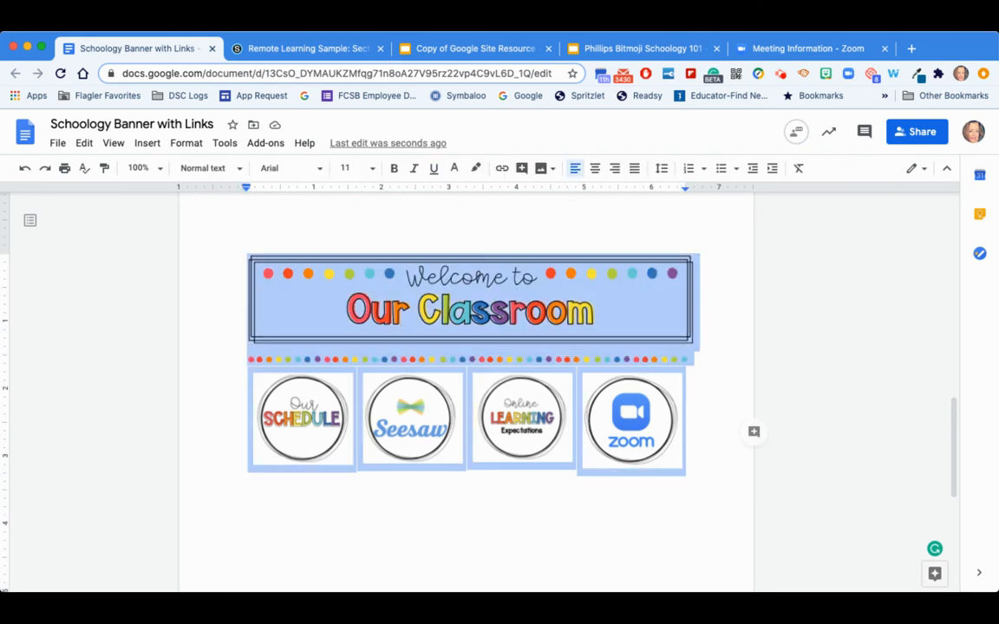
- Remove the existing banner announcement from the Schoology course updates page
{"action": "left_click", "coordinate": [274, 49]}
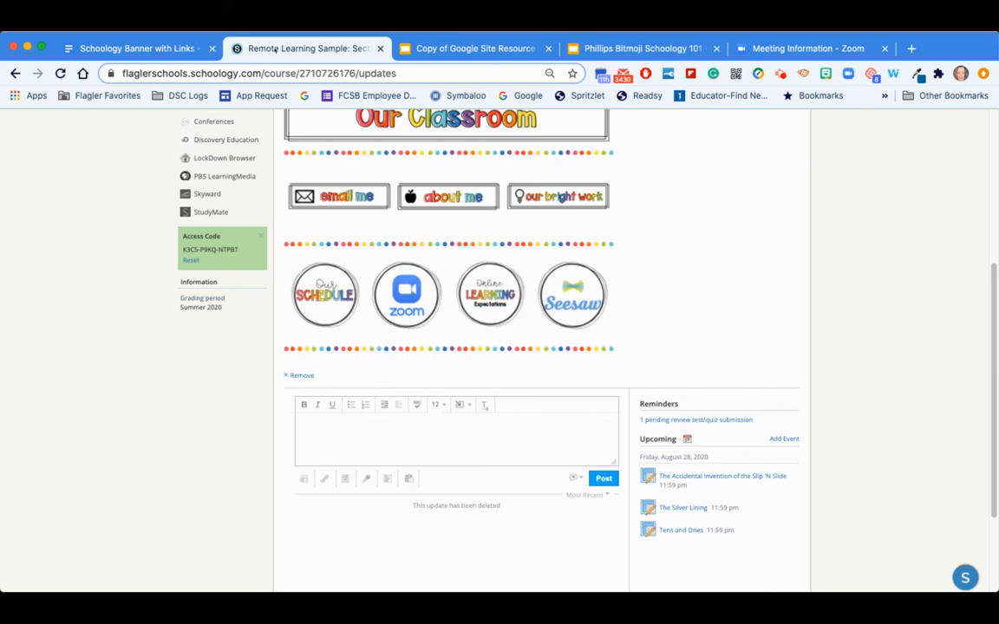
{"action": "scroll", "coordinate": [428, 208], "scroll_direction": "up", "scroll_amount": 5}
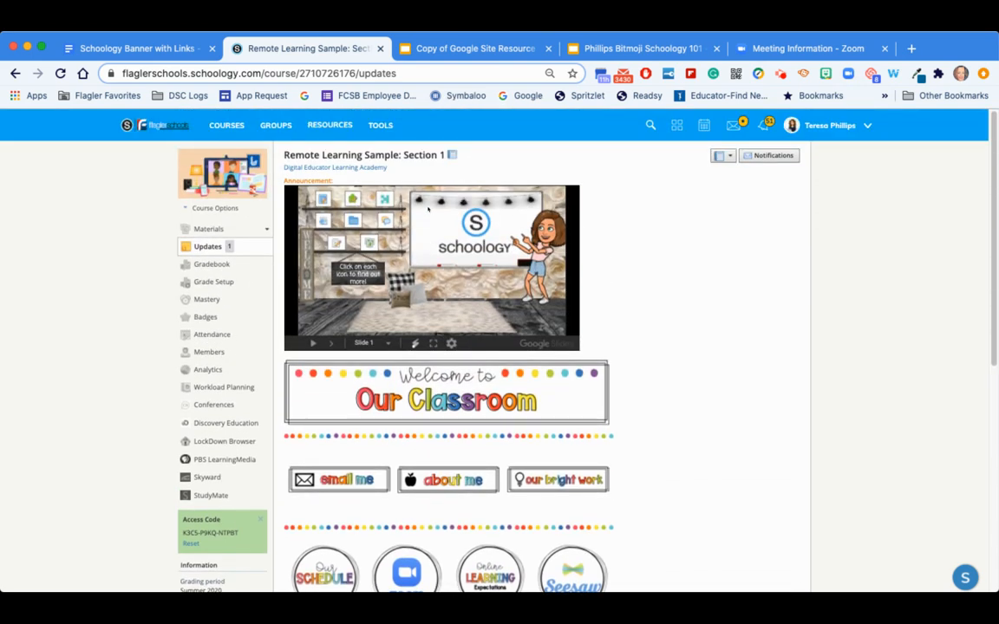
{"action": "scroll", "coordinate": [586, 328], "scroll_direction": "down", "scroll_amount": 5}
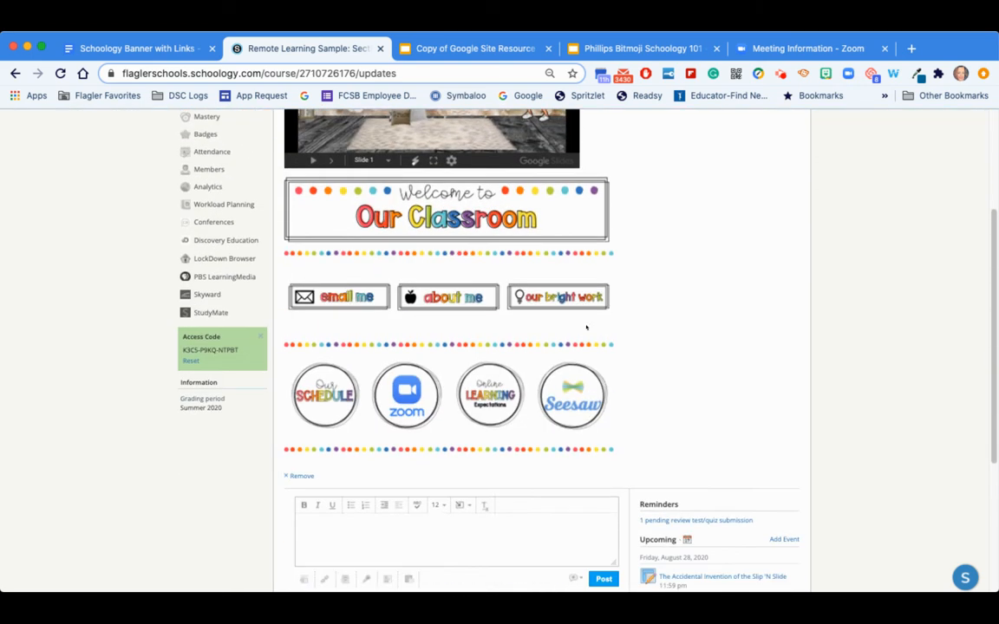
{"action": "scroll", "coordinate": [586, 327], "scroll_direction": "up", "scroll_amount": 1}
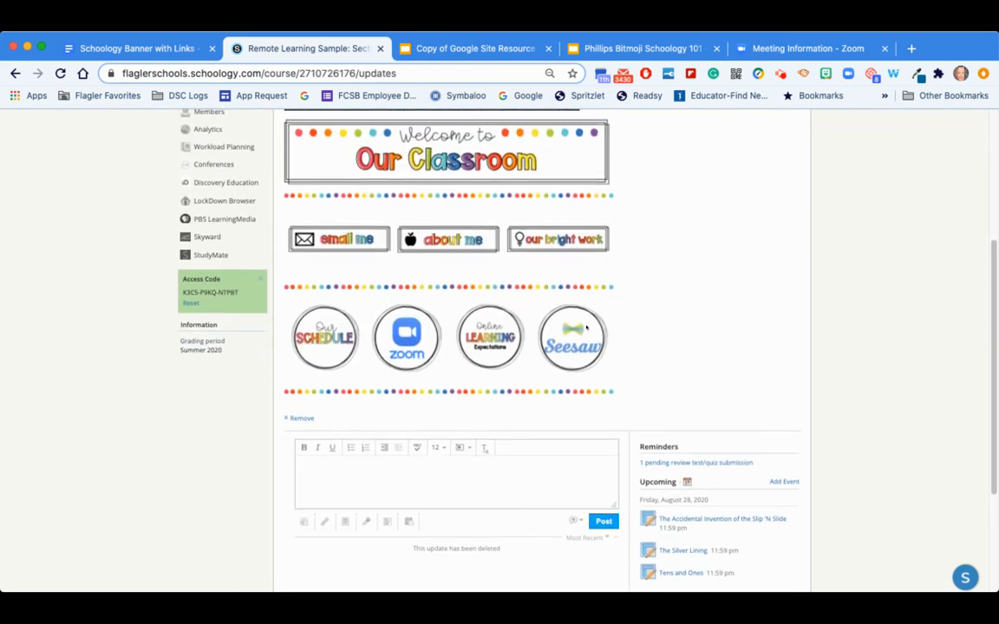
{"action": "left_click", "coordinate": [302, 418]}
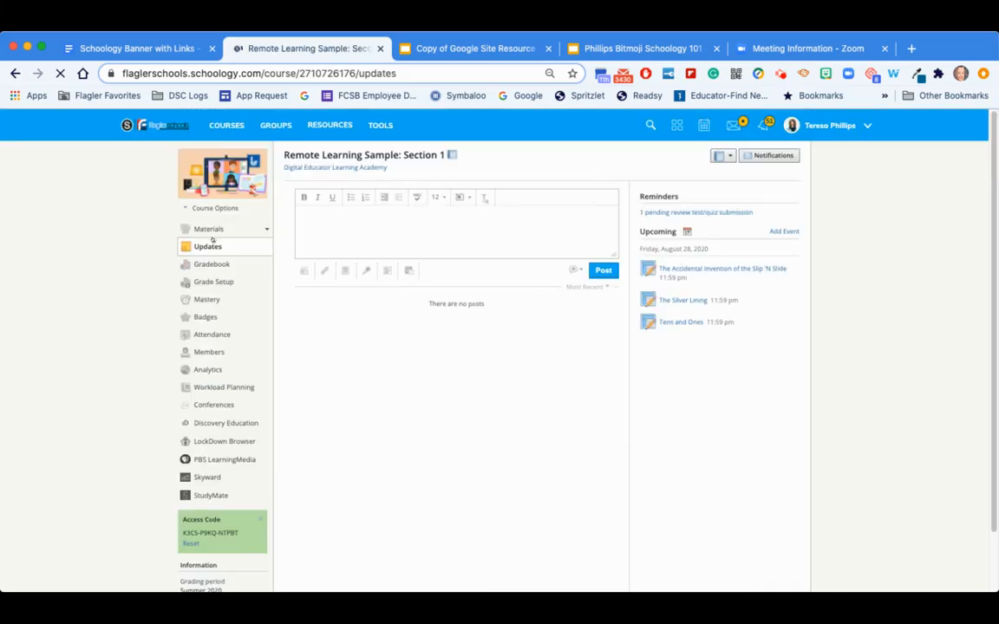
- Paste the copied banner and icons into a new course update and post it
{"action": "left_click", "coordinate": [312, 216]}
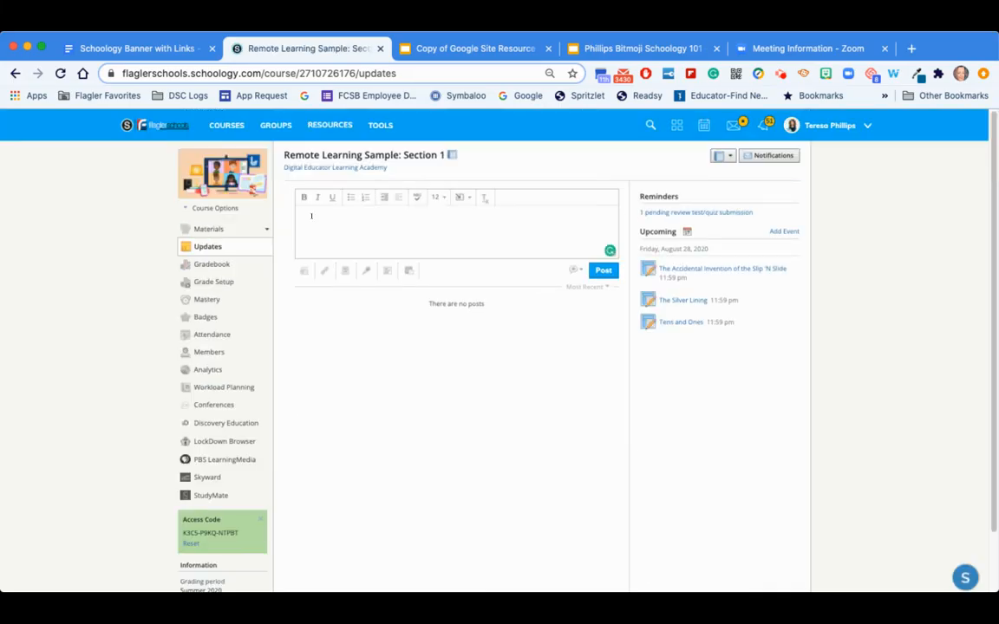
{"action": "key", "text": "ctrl+v"}
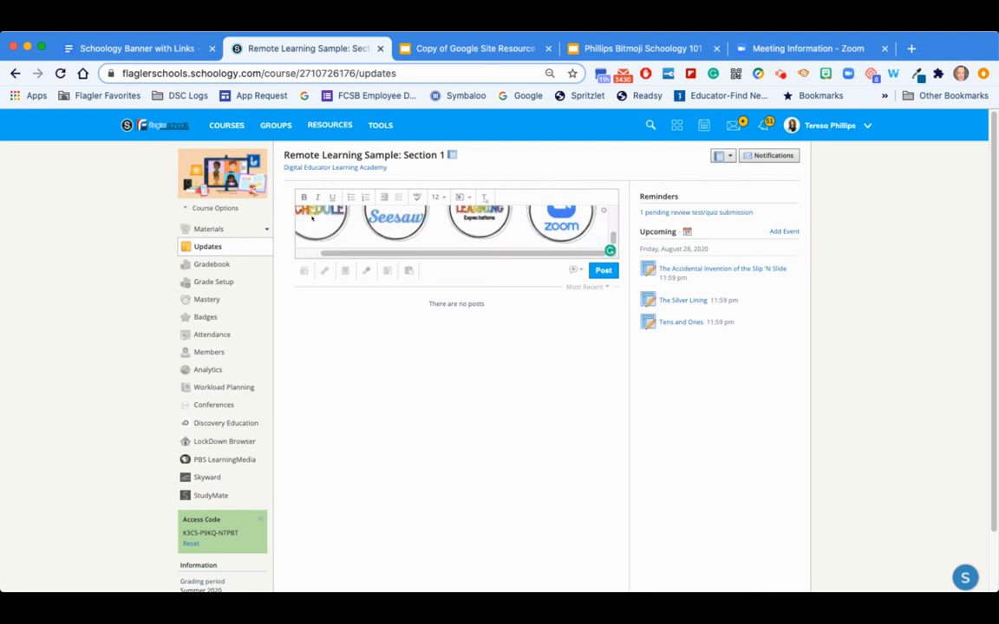
{"action": "scroll", "coordinate": [450, 253], "scroll_direction": "up", "scroll_amount": 5}
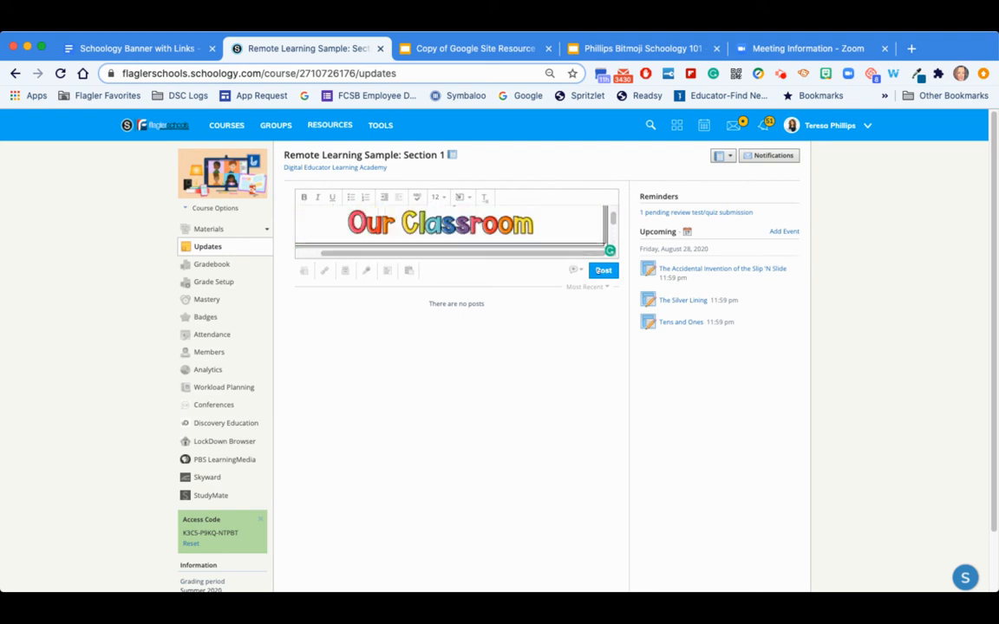
{"action": "left_click", "coordinate": [583, 272]}
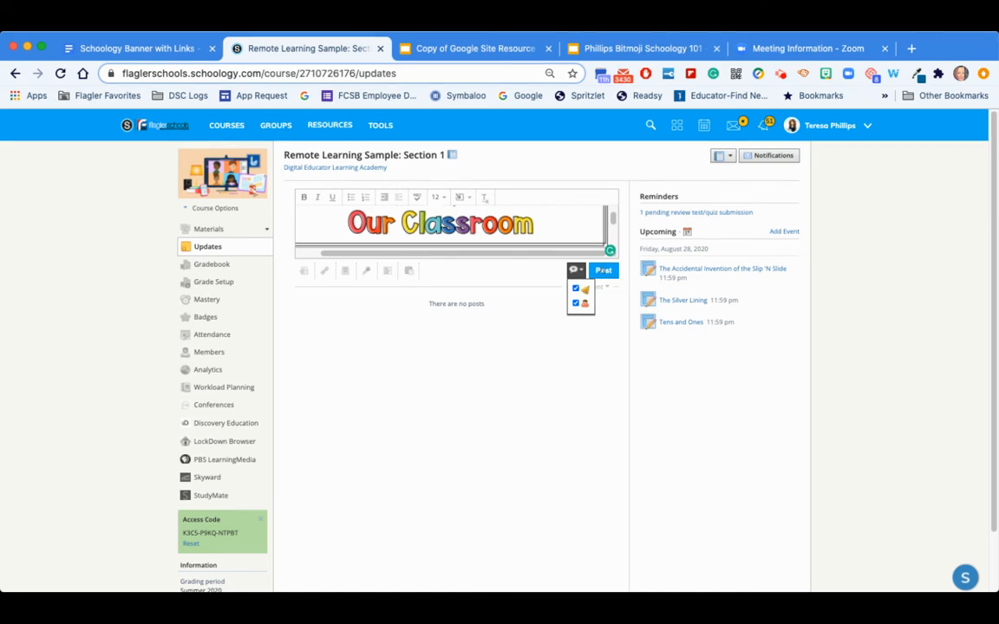
{"action": "left_click", "coordinate": [603, 271]}
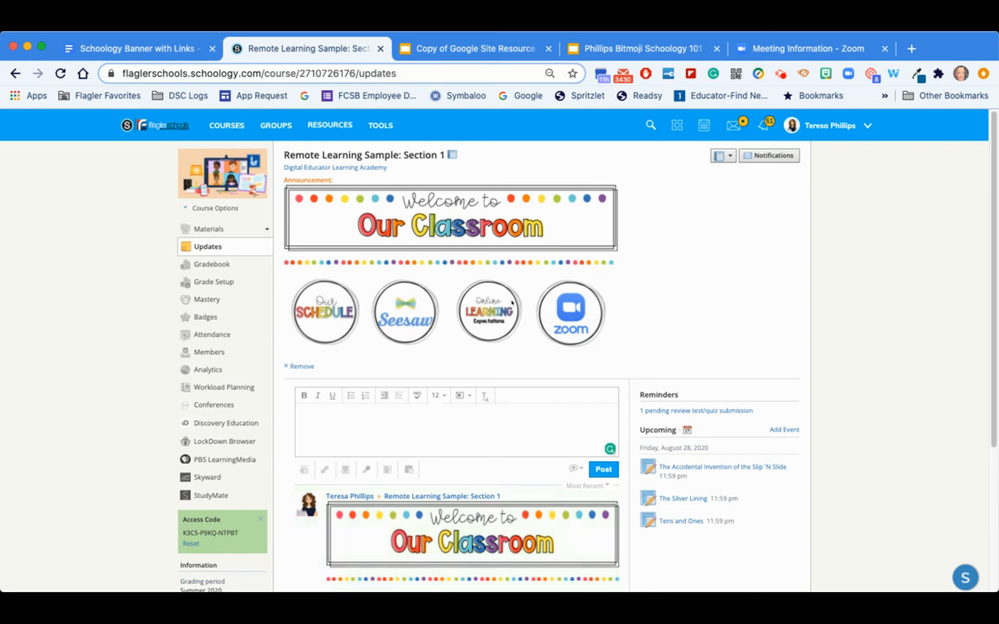
- Test the Zoom icon link from the course Materials page and close the meeting tab it opens
{"action": "left_click", "coordinate": [209, 230]}
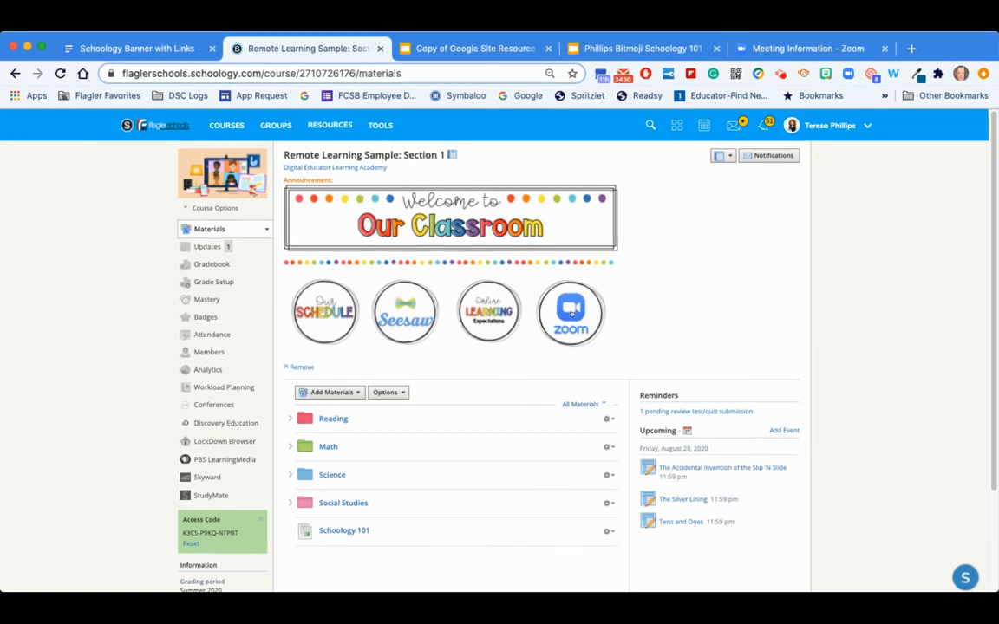
{"action": "left_click", "coordinate": [571, 313]}
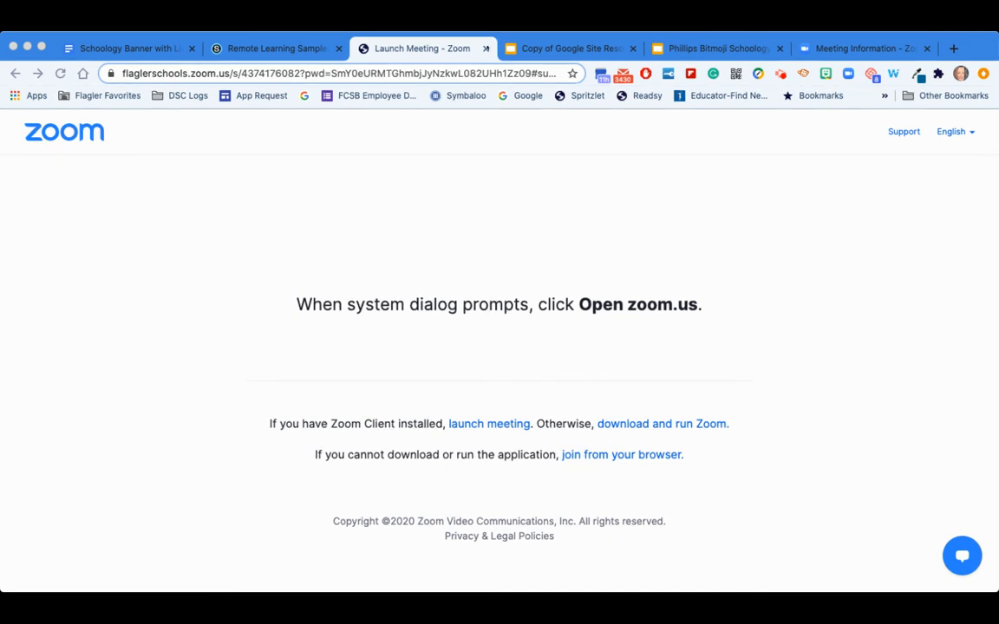
{"action": "left_click", "coordinate": [486, 49]}
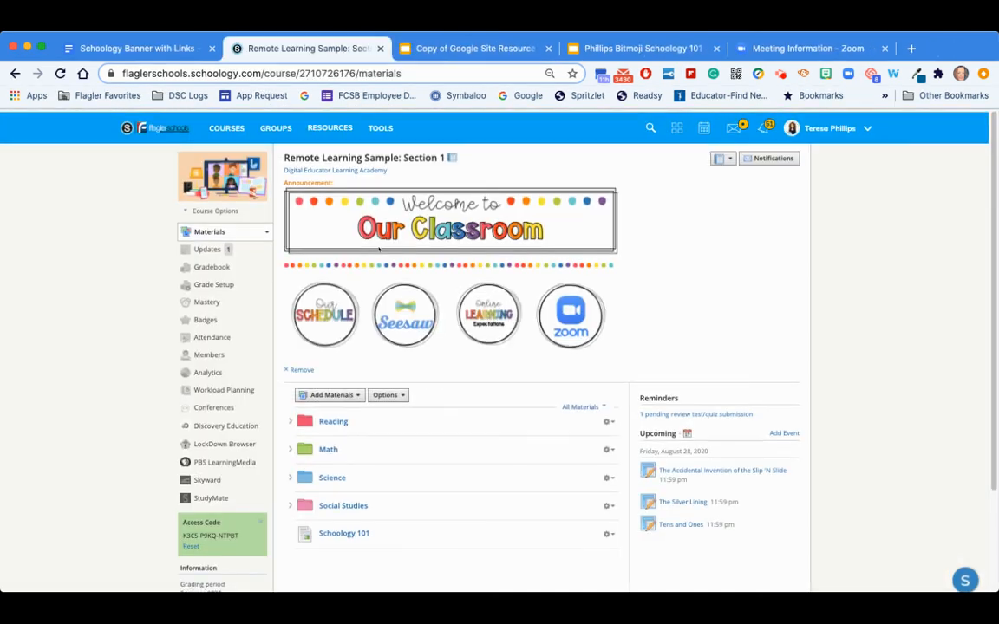
- View the Phillips Bitmoji Schoology 101 presentation and return to the course Materials page
{"action": "left_click", "coordinate": [642, 50]}
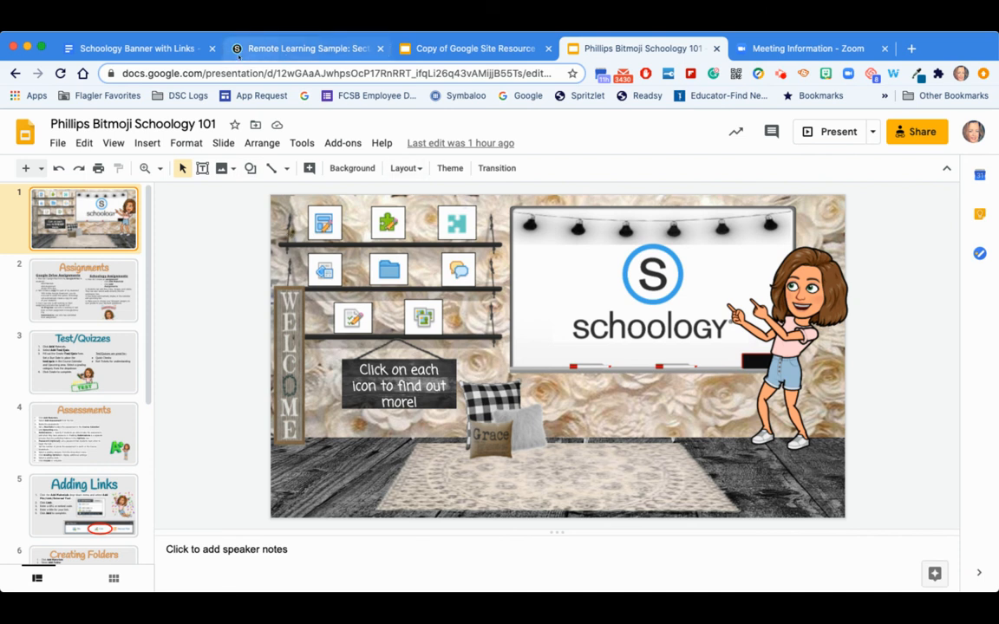
{"action": "left_click", "coordinate": [286, 49]}
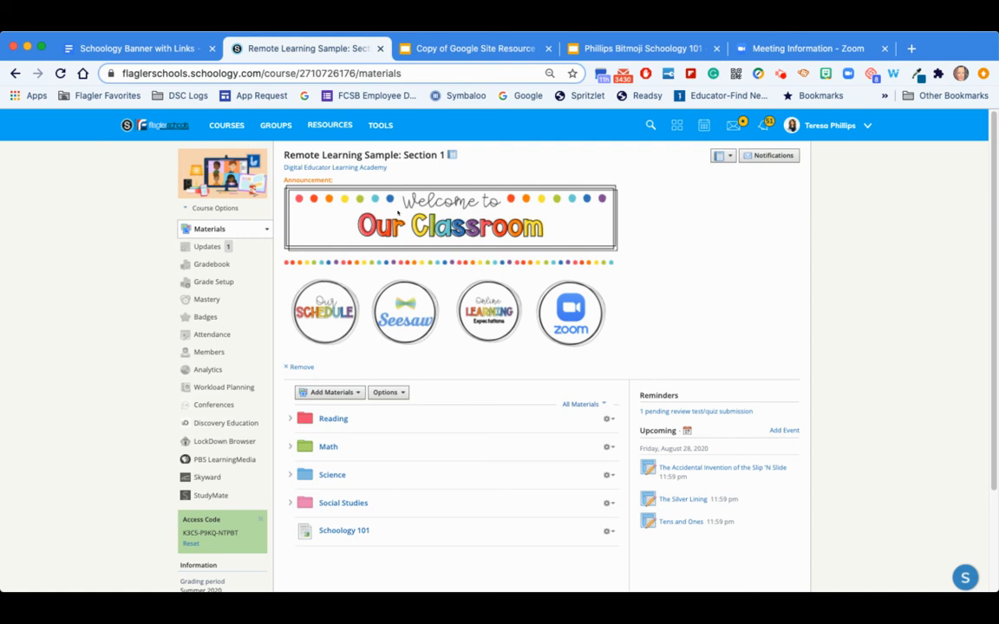
{"action": "scroll", "coordinate": [522, 361], "scroll_direction": "down", "scroll_amount": 1}
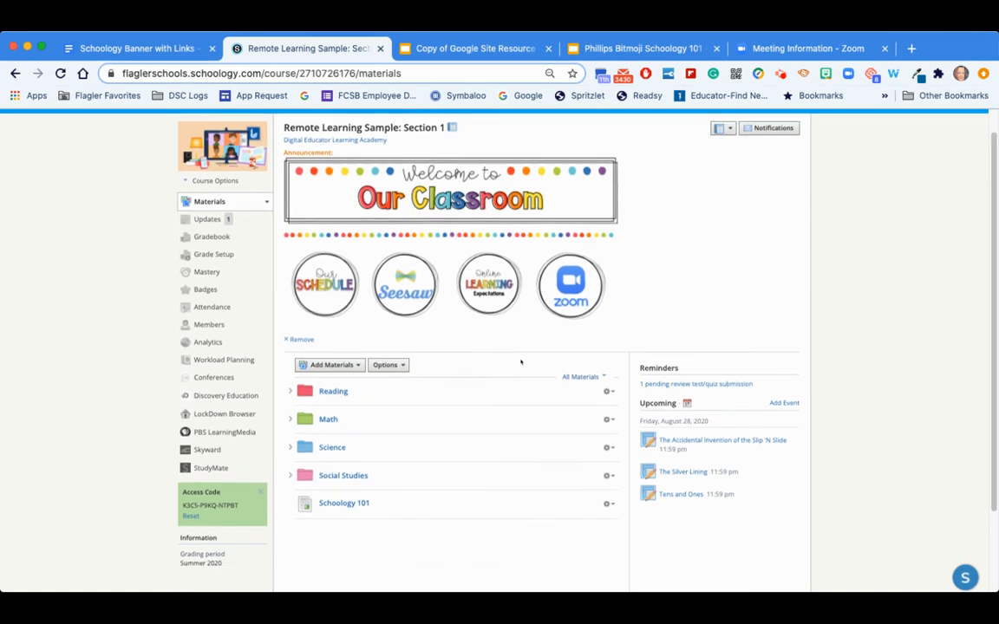
{"action": "scroll", "coordinate": [522, 362], "scroll_direction": "up", "scroll_amount": 1}
- Embed the Phillips Bitmoji Schoology 101 presentation from Google Drive into a new course update and post it
{"action": "left_click", "coordinate": [207, 247]}
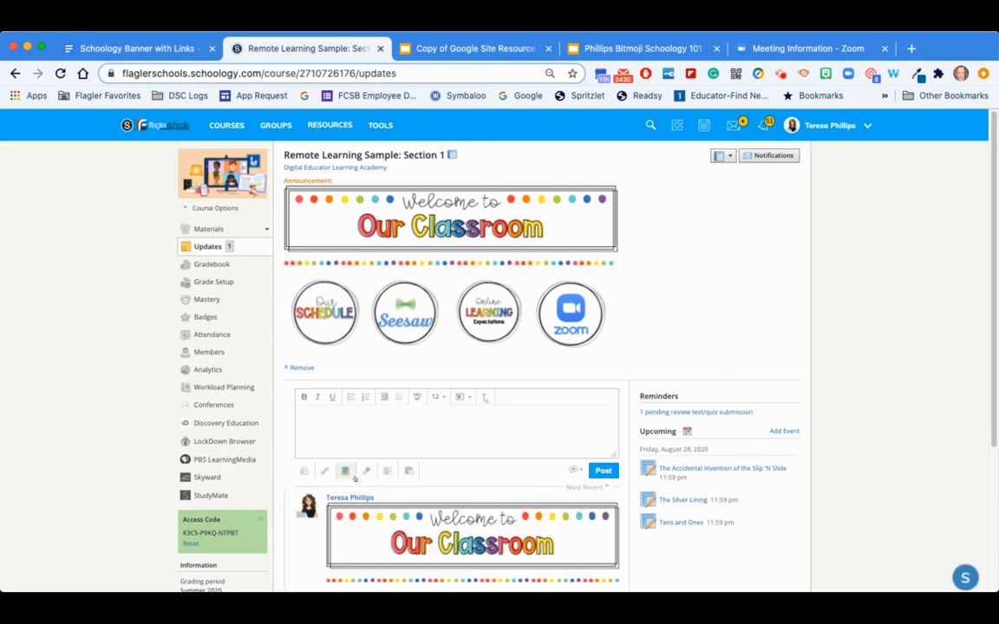
{"action": "left_click", "coordinate": [345, 471]}
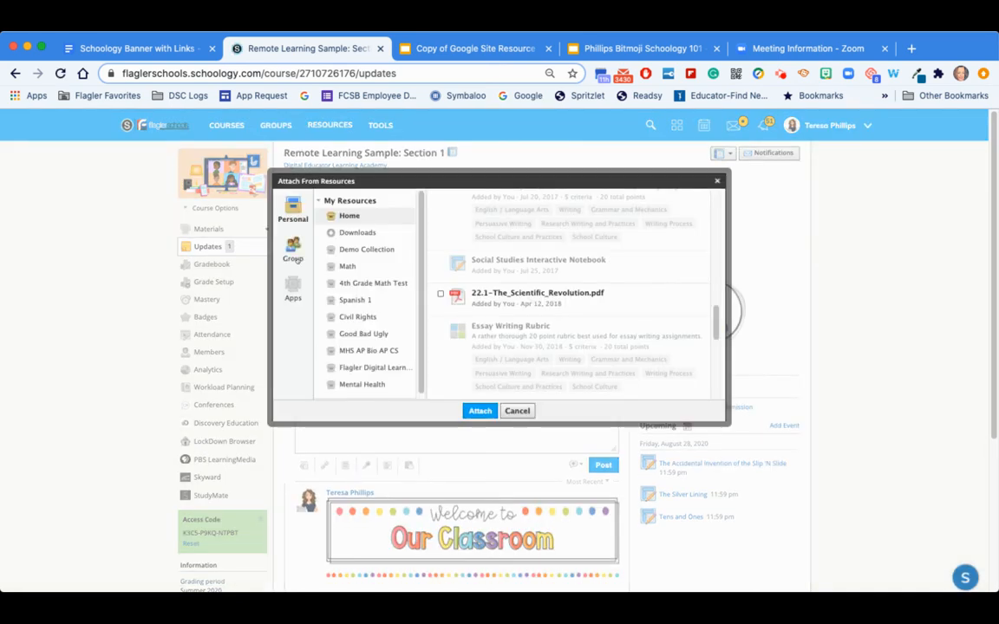
{"action": "left_click", "coordinate": [293, 286]}
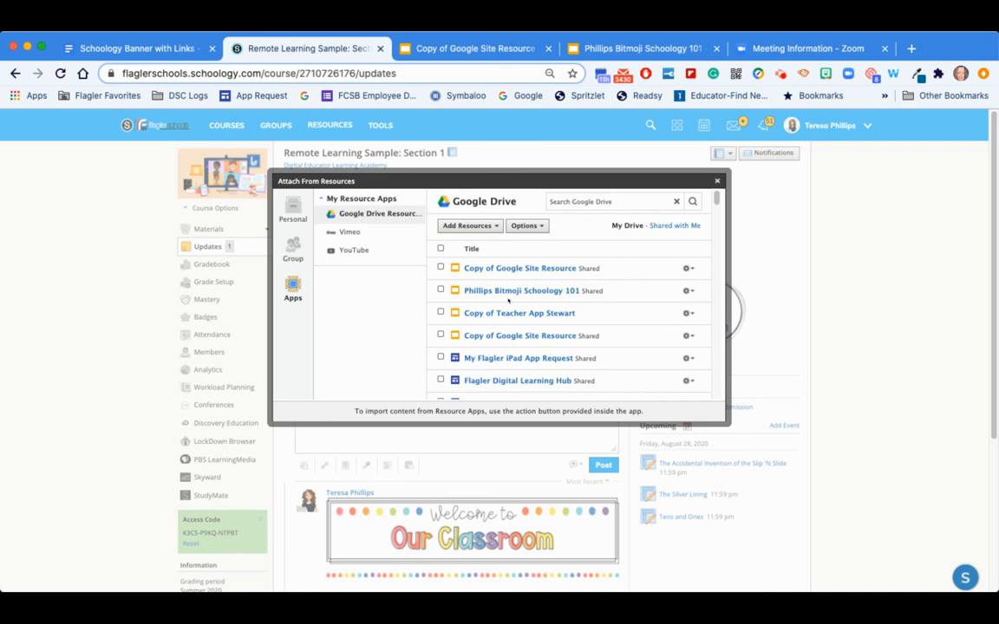
{"action": "left_click", "coordinate": [441, 290]}
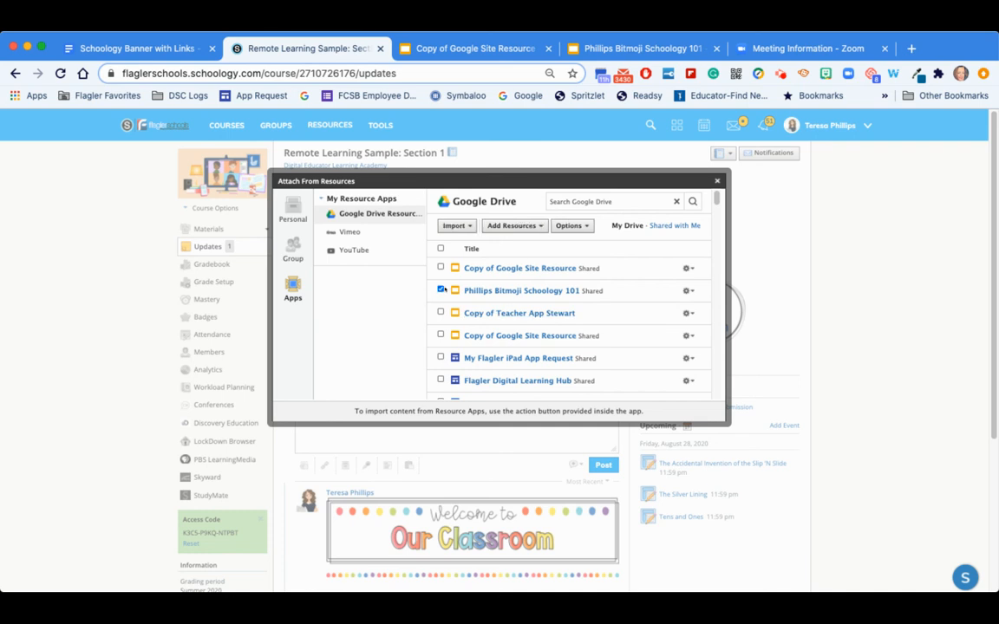
{"action": "left_click", "coordinate": [464, 225]}
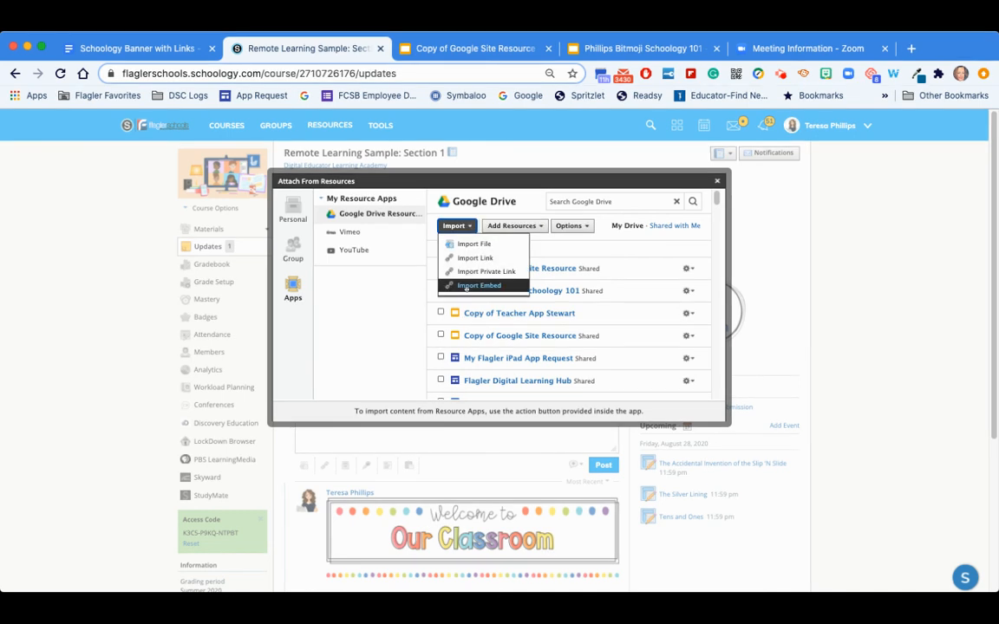
{"action": "left_click", "coordinate": [466, 286]}
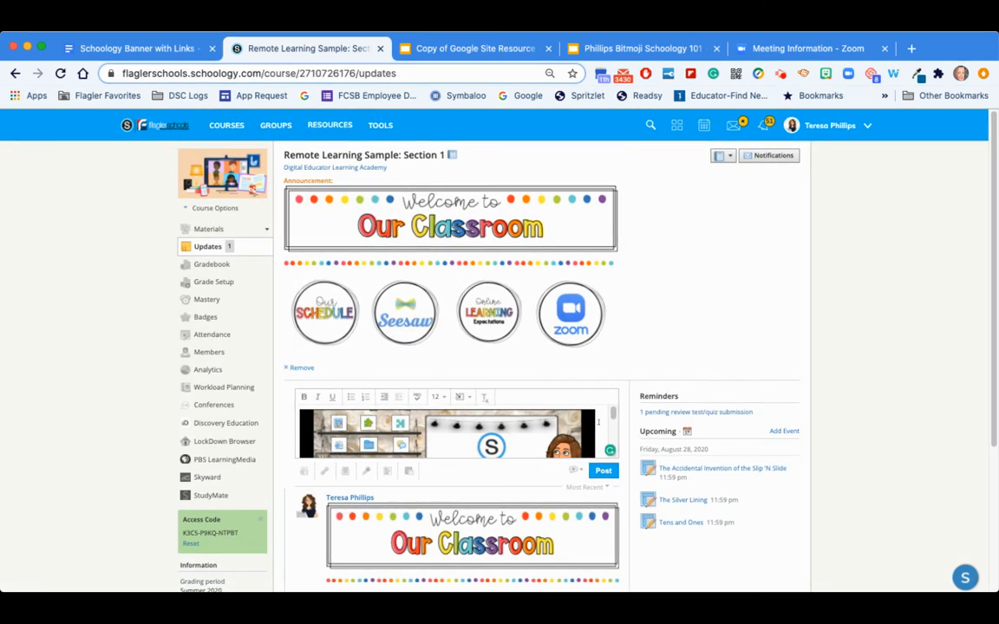
{"action": "scroll", "coordinate": [598, 422], "scroll_direction": "down", "scroll_amount": 1}
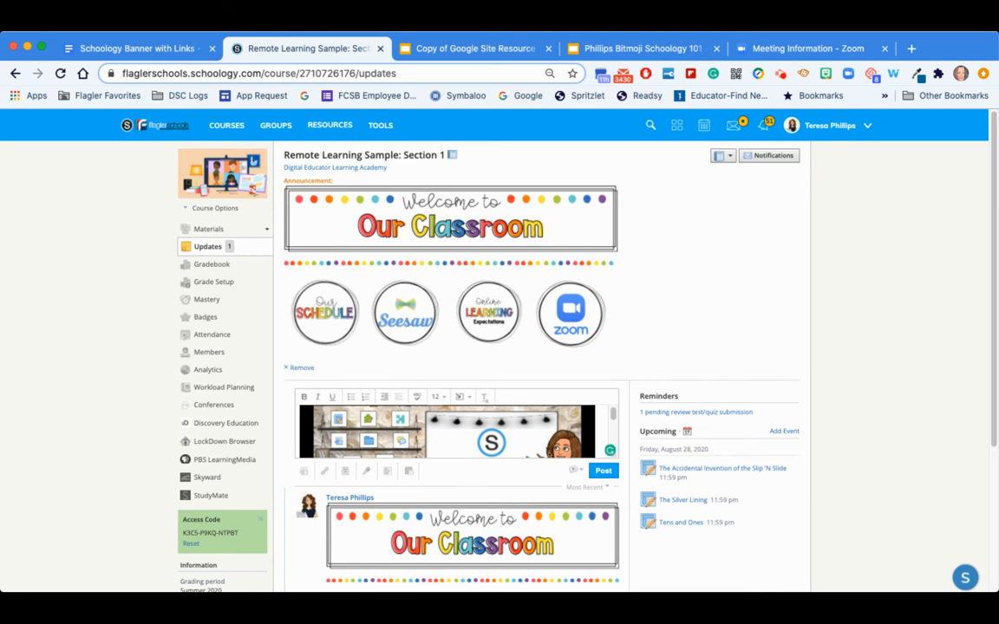
{"action": "left_click", "coordinate": [578, 471]}
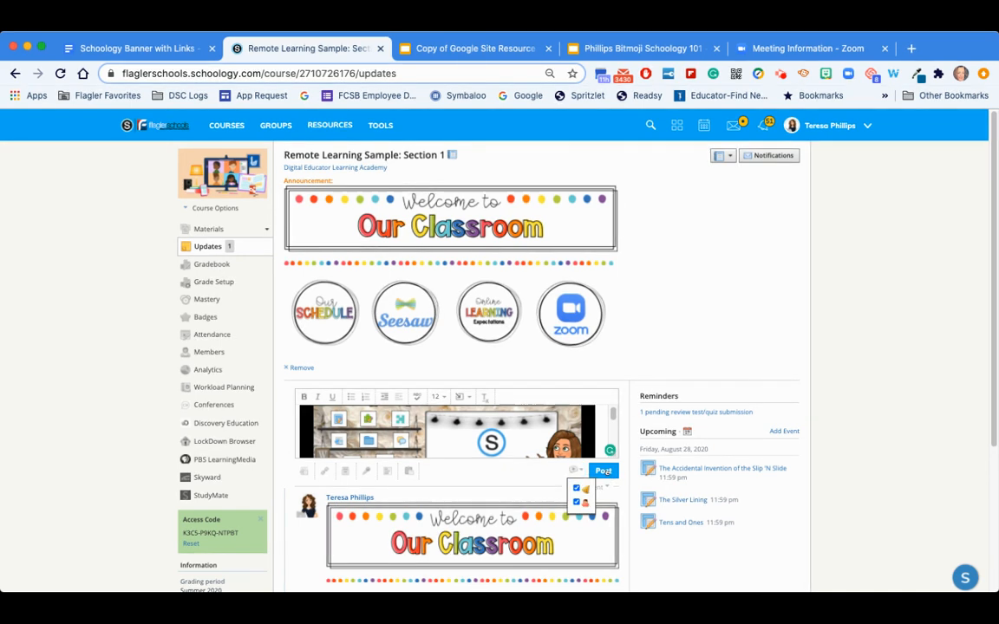
{"action": "left_click", "coordinate": [603, 471]}
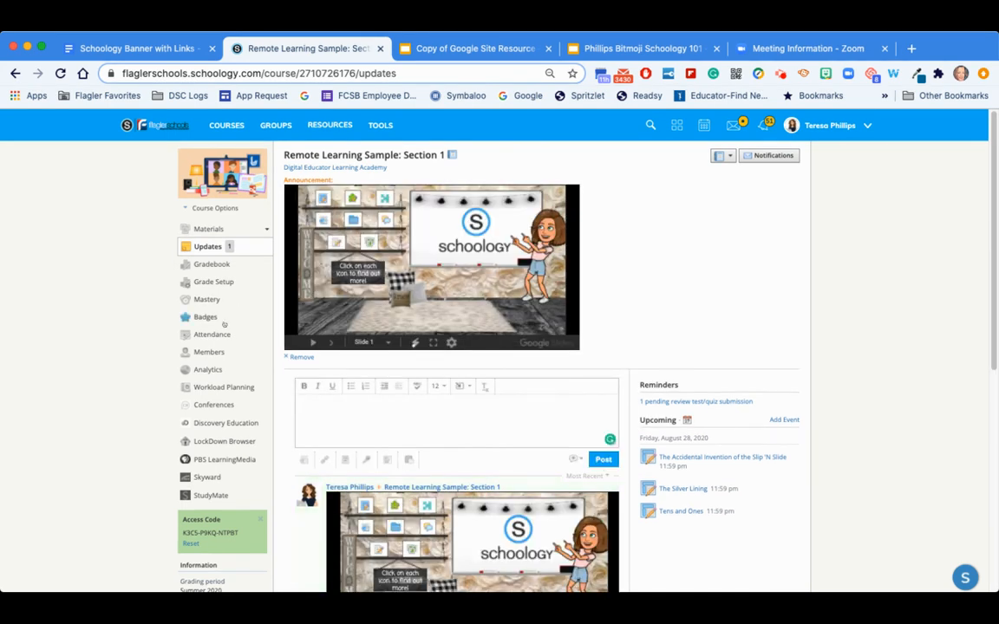
- Review the embedded presentation announcement on the Materials page and inside its update edit dialog
{"action": "left_click", "coordinate": [208, 230]}
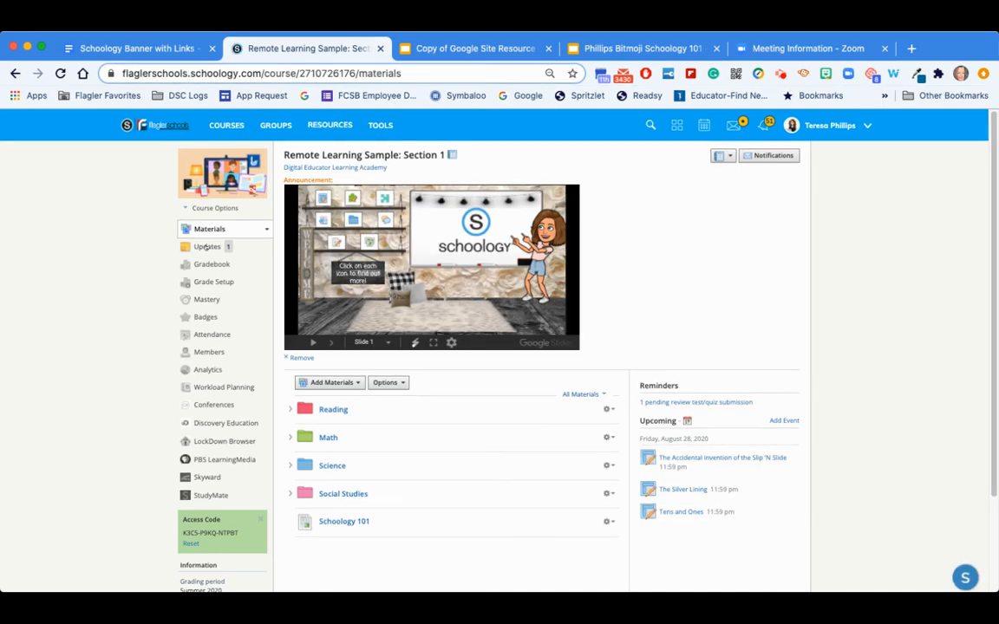
{"action": "left_click", "coordinate": [196, 248]}
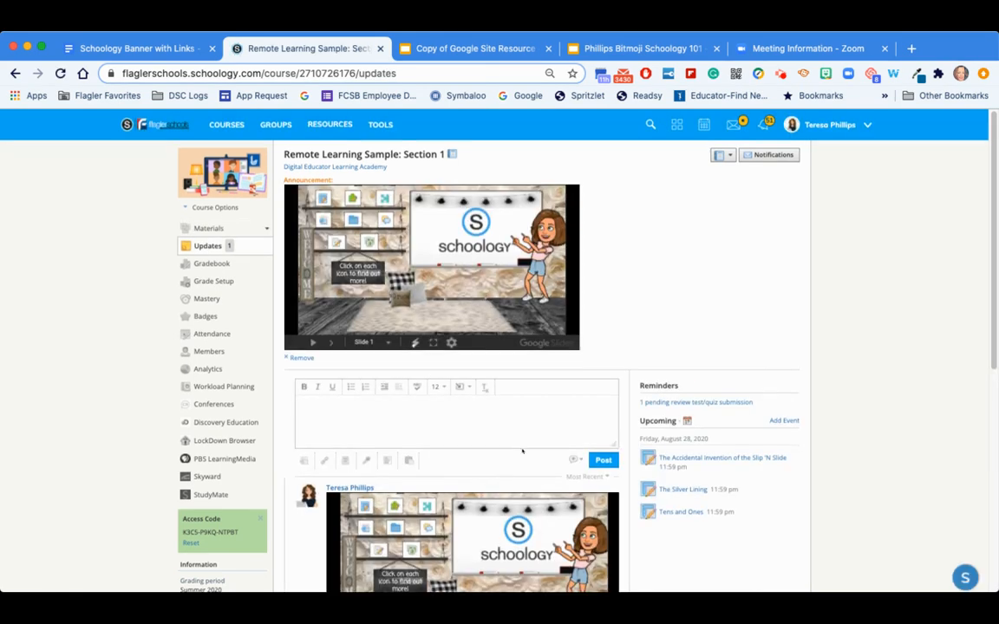
{"action": "scroll", "coordinate": [520, 451], "scroll_direction": "down", "scroll_amount": 2}
{"action": "left_click", "coordinate": [611, 423]}
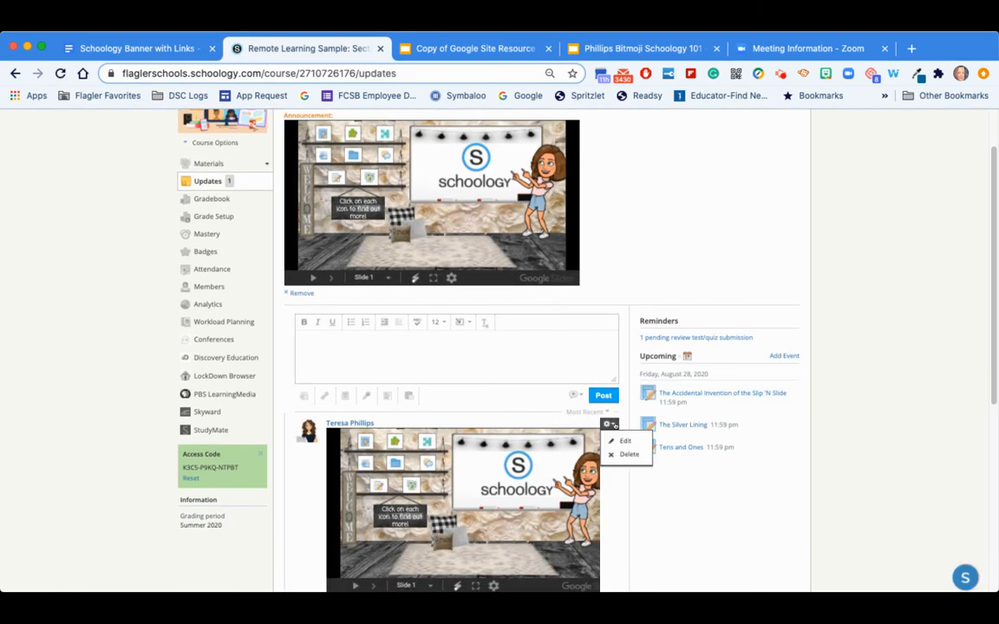
{"action": "left_click", "coordinate": [624, 441]}
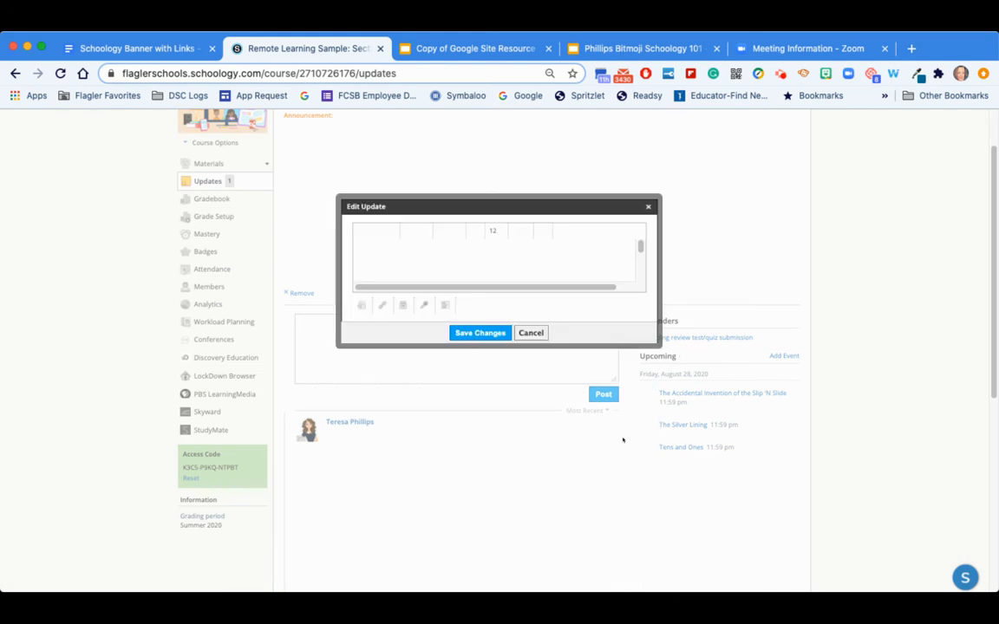
{"action": "scroll", "coordinate": [530, 270], "scroll_direction": "down", "scroll_amount": 2}
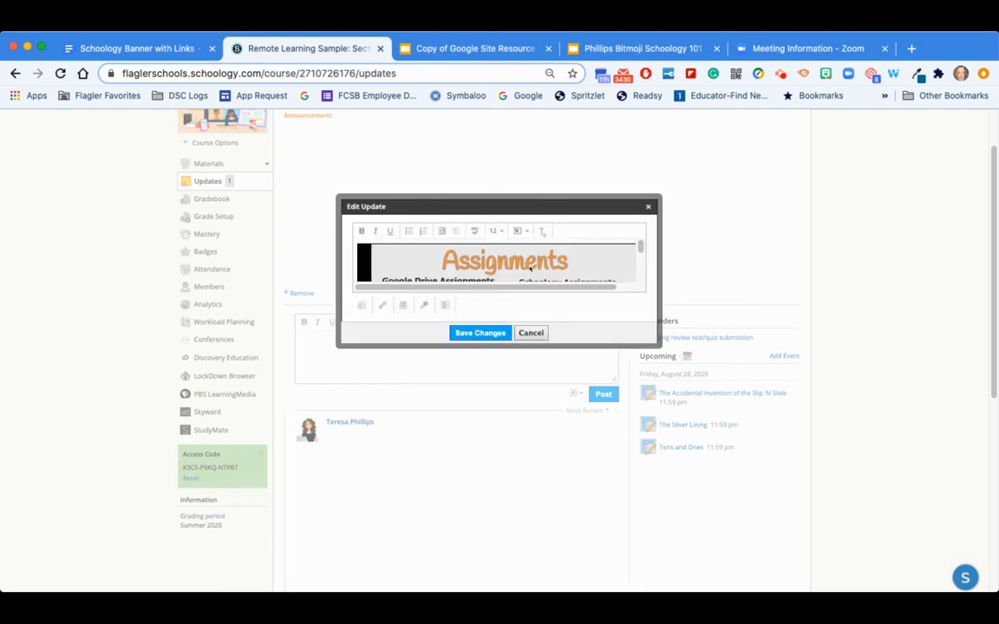
{"action": "scroll", "coordinate": [377, 283], "scroll_direction": "down", "scroll_amount": 5}
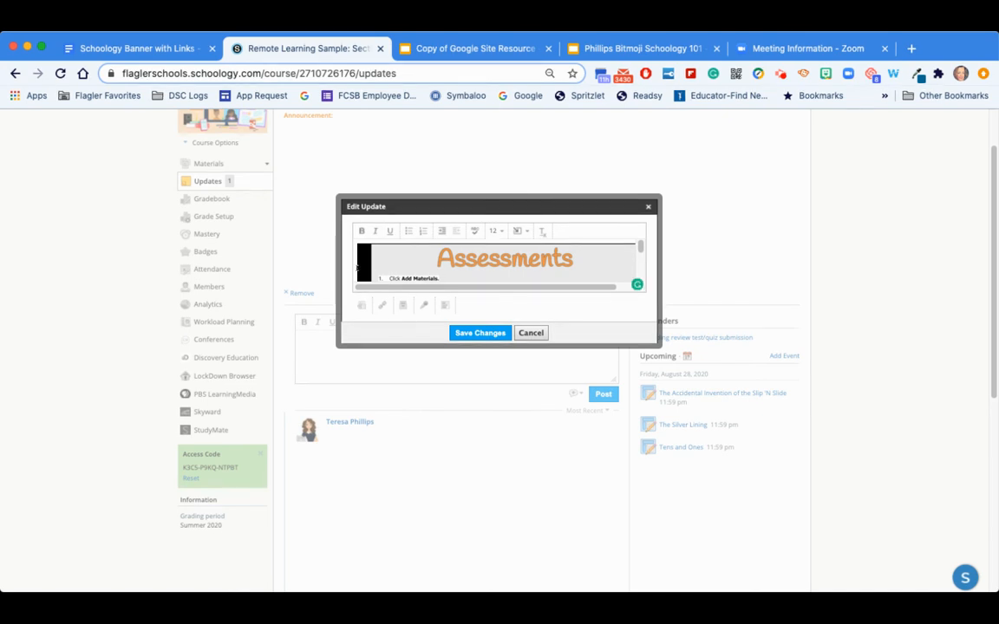
{"action": "scroll", "coordinate": [356, 269], "scroll_direction": "down", "scroll_amount": 5}
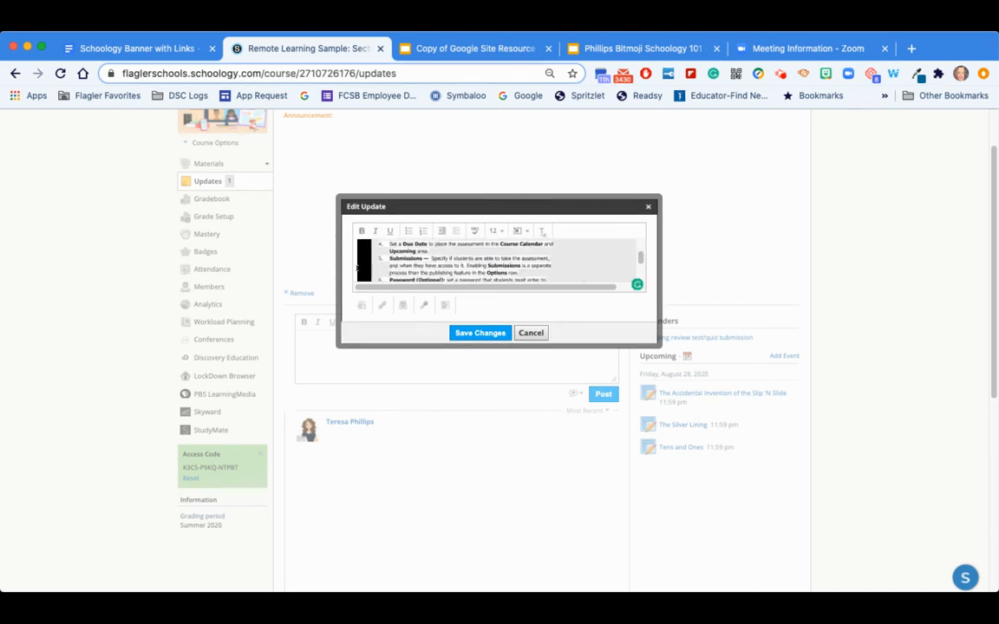
{"action": "scroll", "coordinate": [356, 269], "scroll_direction": "down", "scroll_amount": 5}
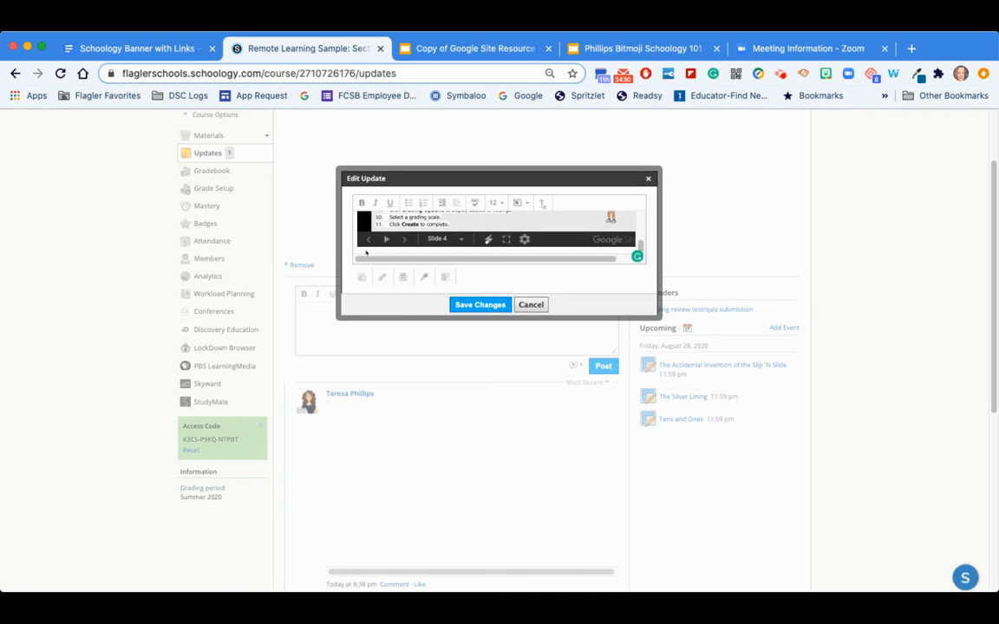
{"action": "scroll", "coordinate": [366, 252], "scroll_direction": "up", "scroll_amount": 1}
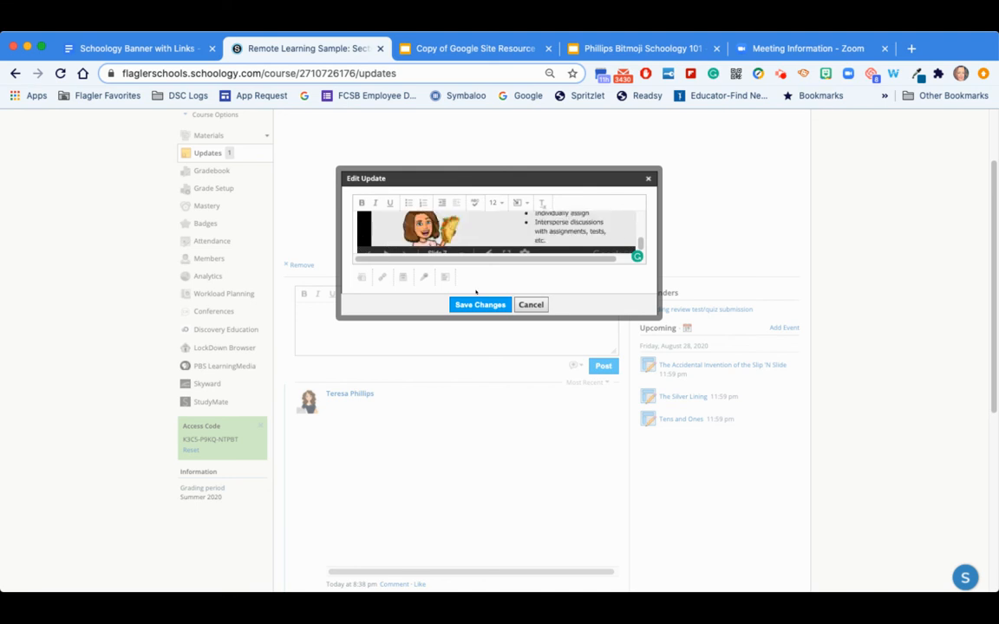
{"action": "left_click", "coordinate": [479, 304]}
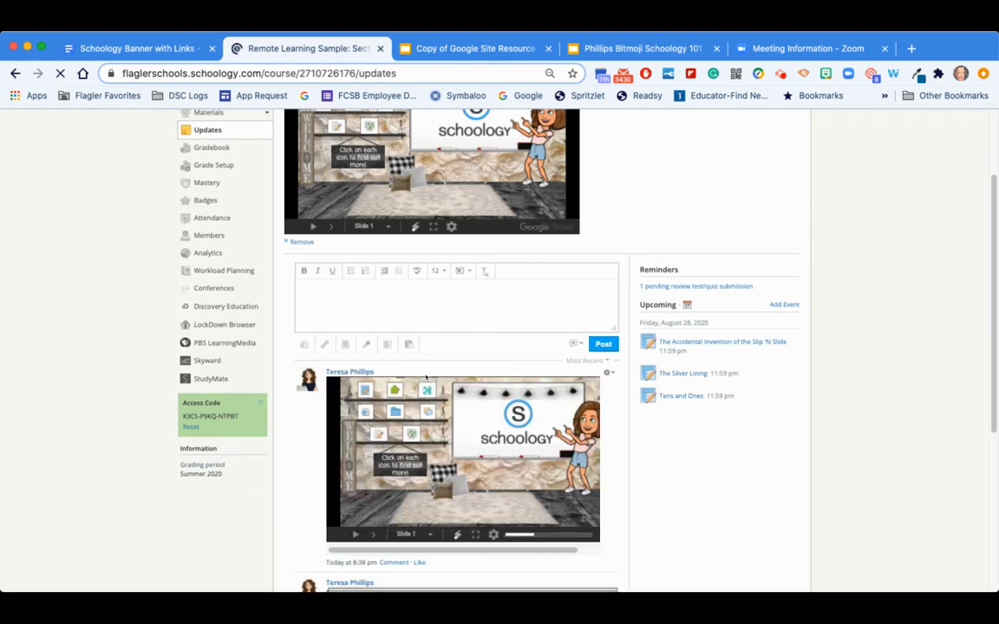
{"action": "scroll", "coordinate": [425, 374], "scroll_direction": "down", "scroll_amount": 5}
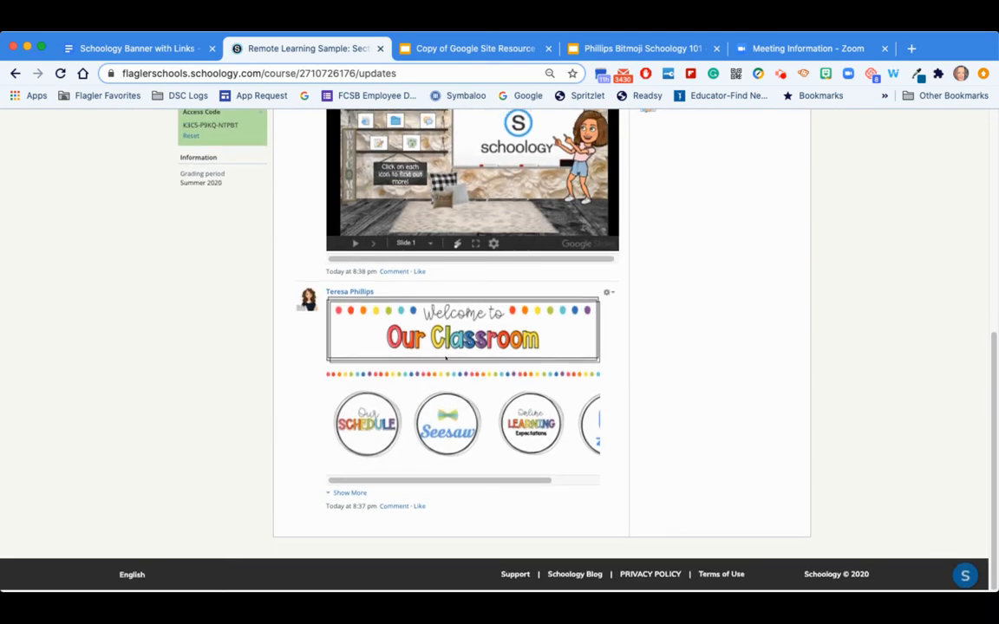
{"action": "left_click", "coordinate": [608, 294]}
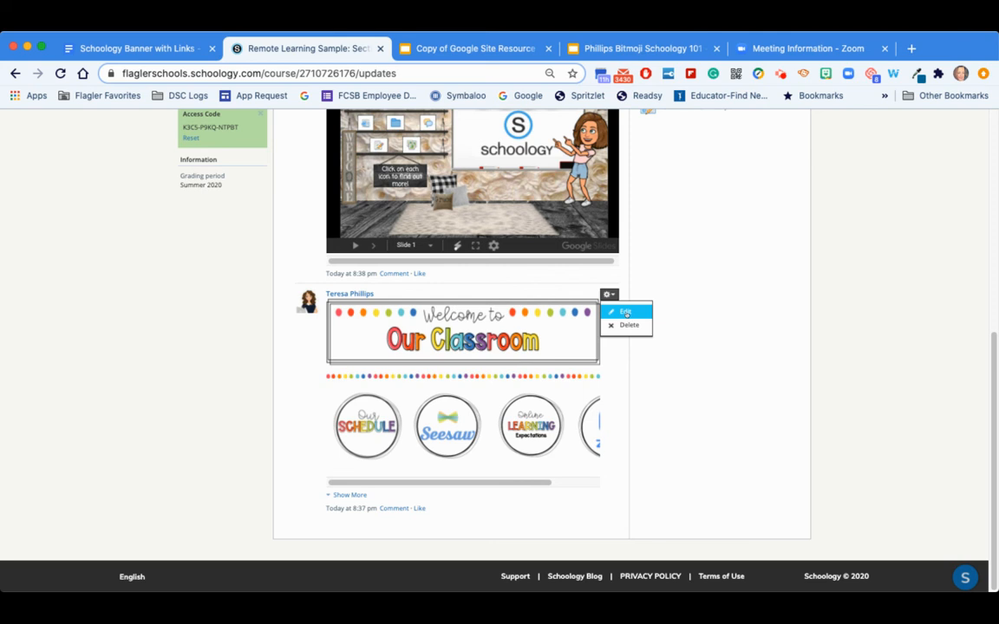
{"action": "left_click", "coordinate": [625, 312]}
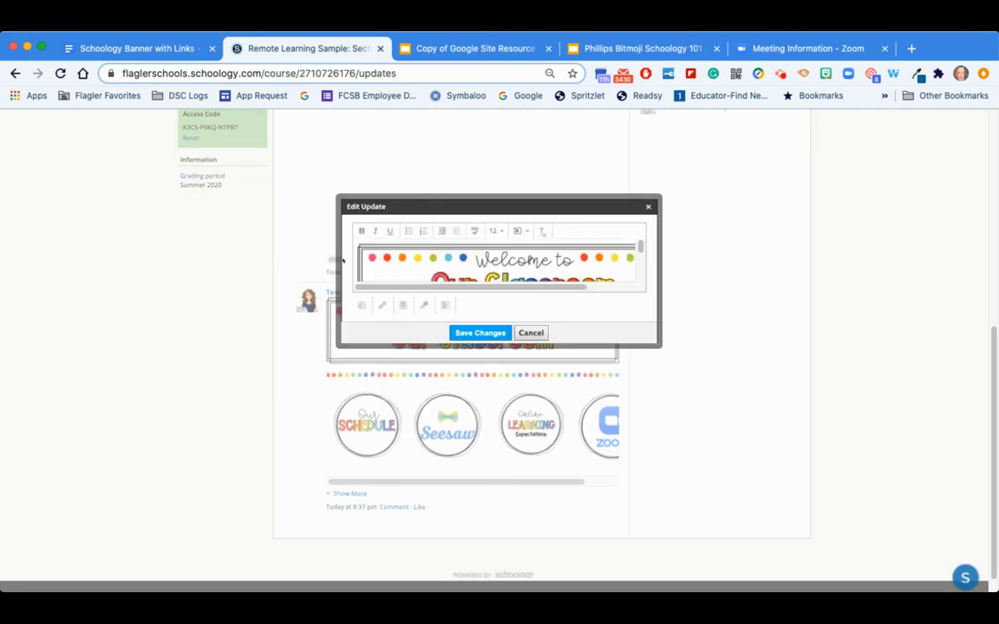
{"action": "left_click", "coordinate": [359, 250]}
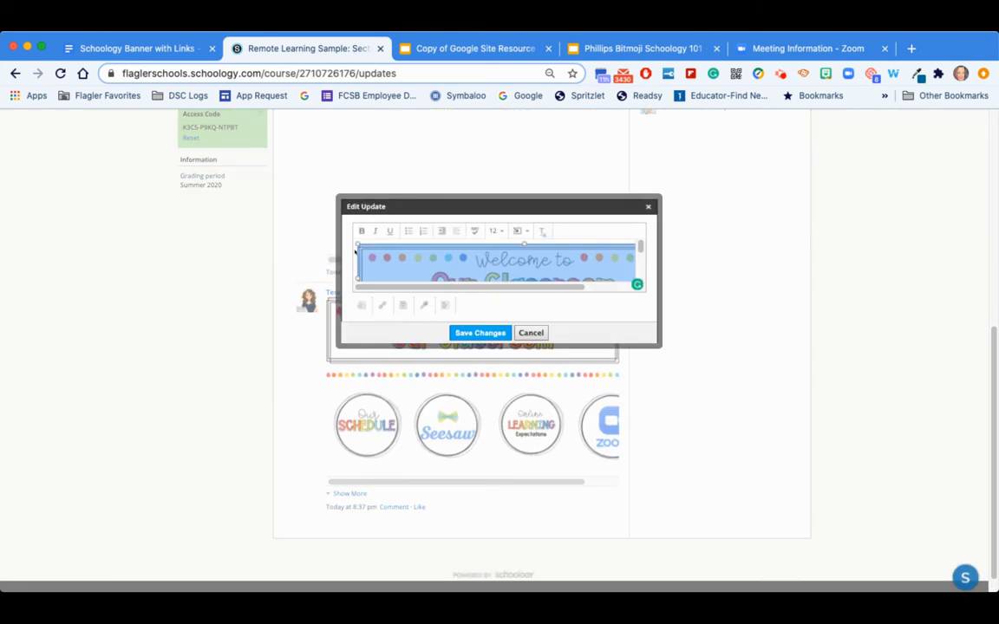
{"action": "left_click", "coordinate": [358, 250]}
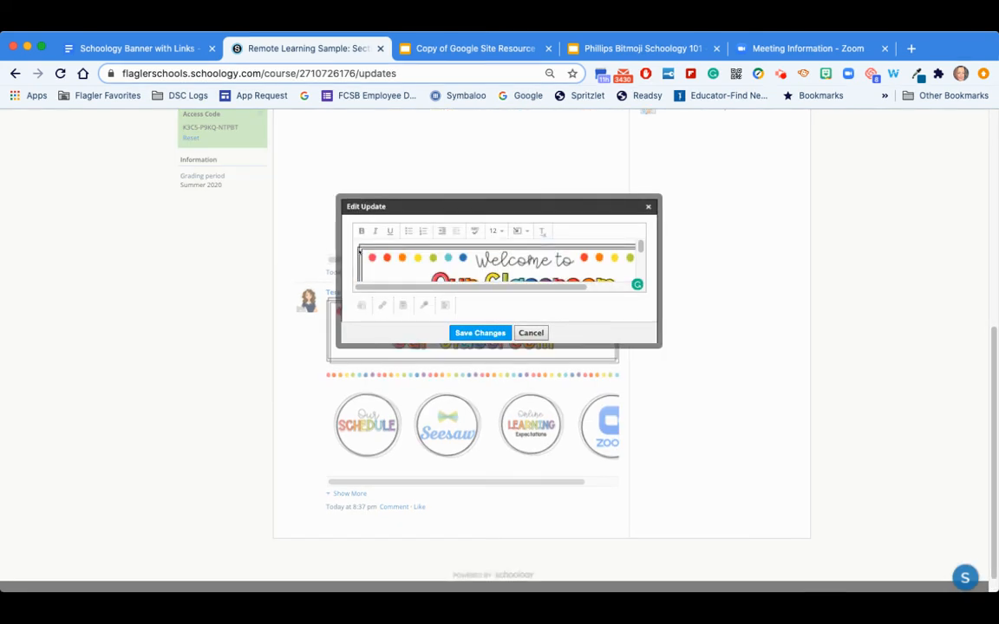
{"action": "key", "text": "Delete"}
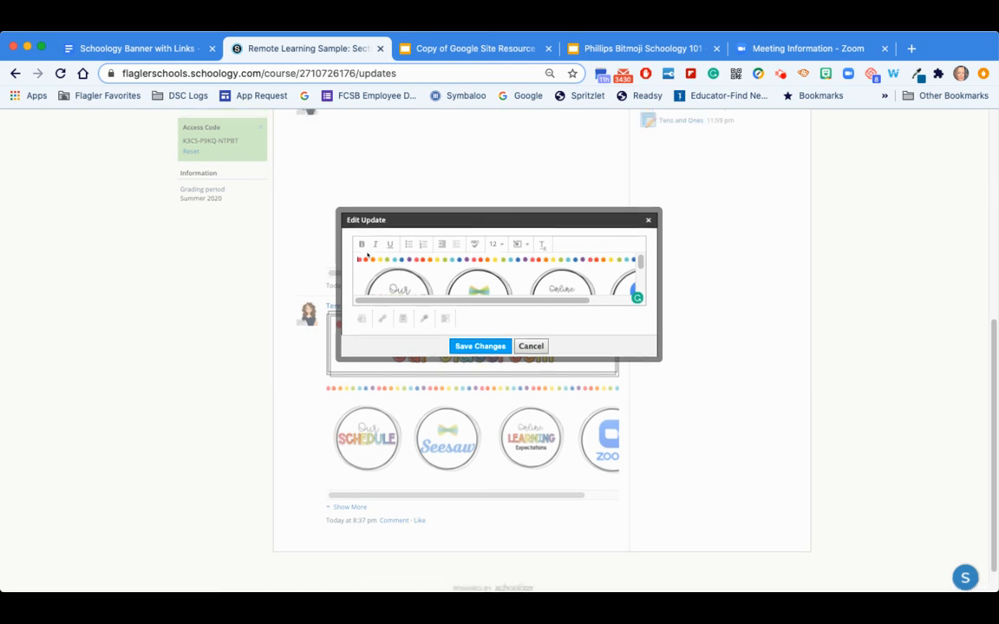
{"action": "scroll", "coordinate": [408, 257], "scroll_direction": "down", "scroll_amount": 3}
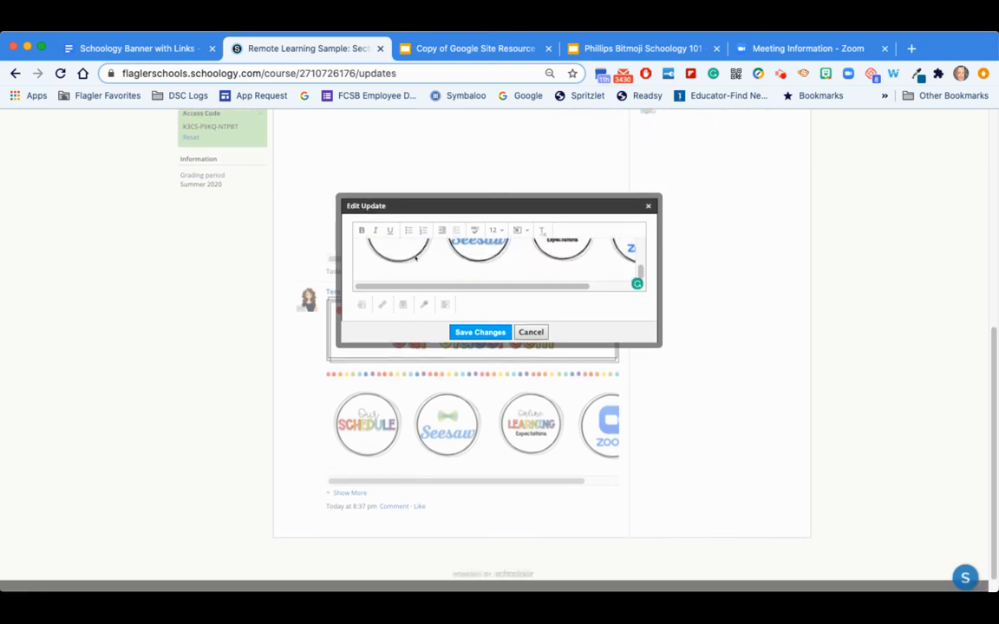
{"action": "scroll", "coordinate": [415, 258], "scroll_direction": "up", "scroll_amount": 4}
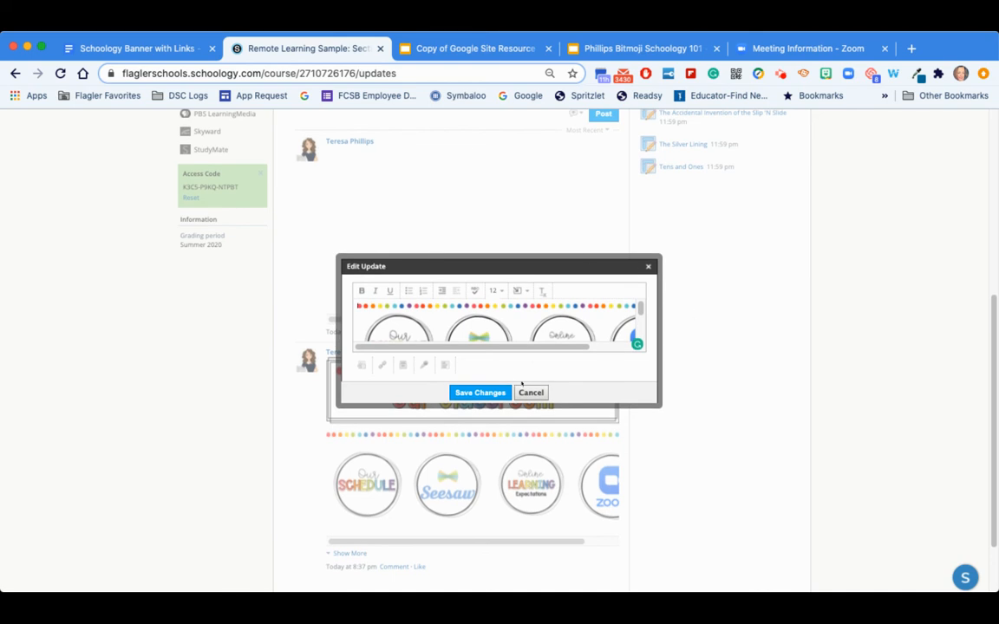
{"action": "left_click", "coordinate": [531, 393]}
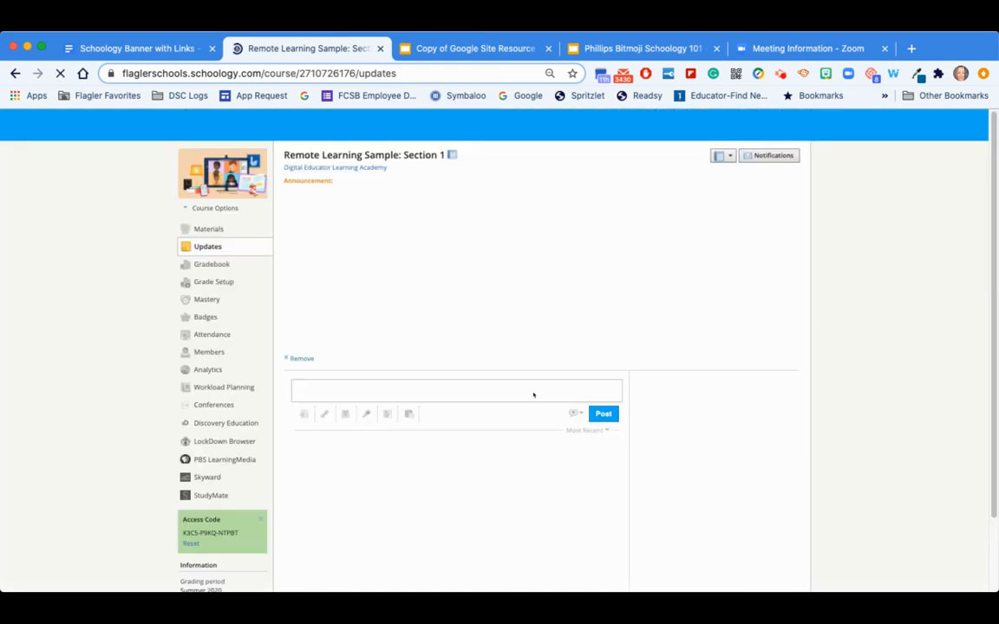
- Delete the older banner-and-icons update and return to the banner document
{"action": "scroll", "coordinate": [366, 314], "scroll_direction": "down", "scroll_amount": 5}
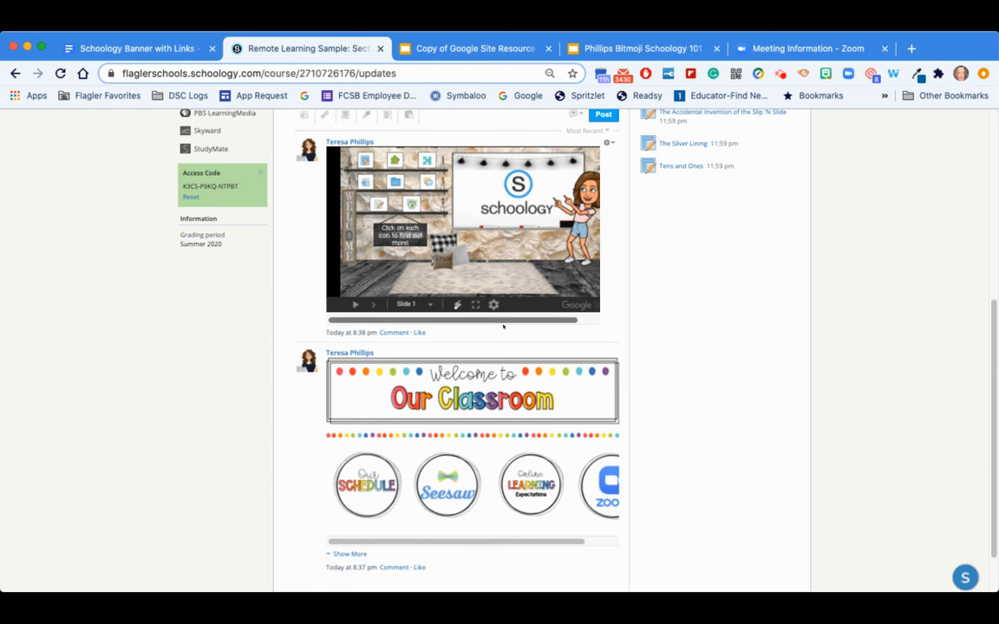
{"action": "left_click", "coordinate": [607, 354]}
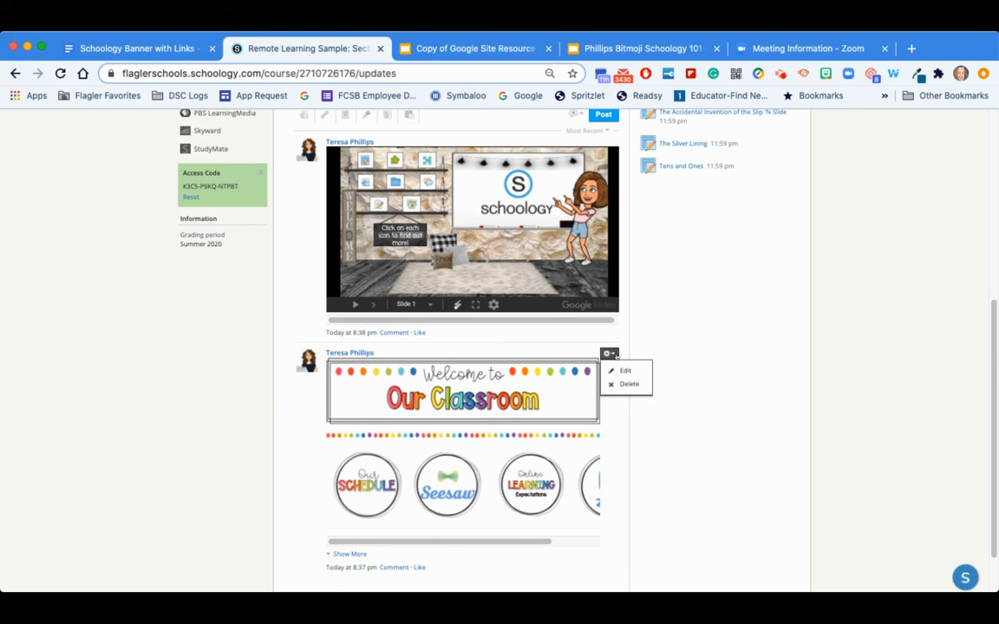
{"action": "left_click", "coordinate": [621, 385]}
{"action": "left_click", "coordinate": [480, 266]}
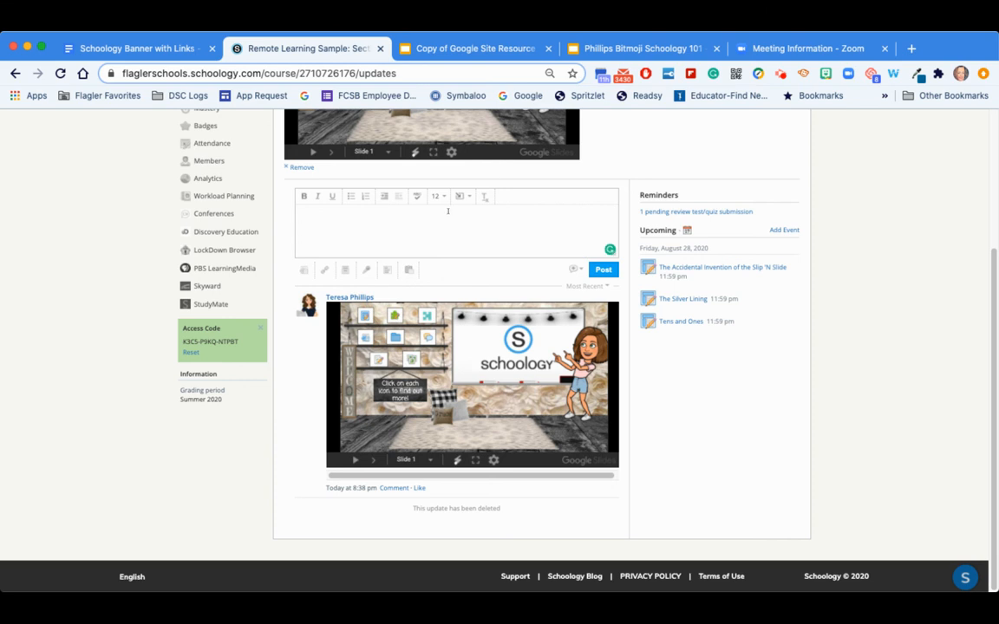
{"action": "left_click", "coordinate": [135, 49]}
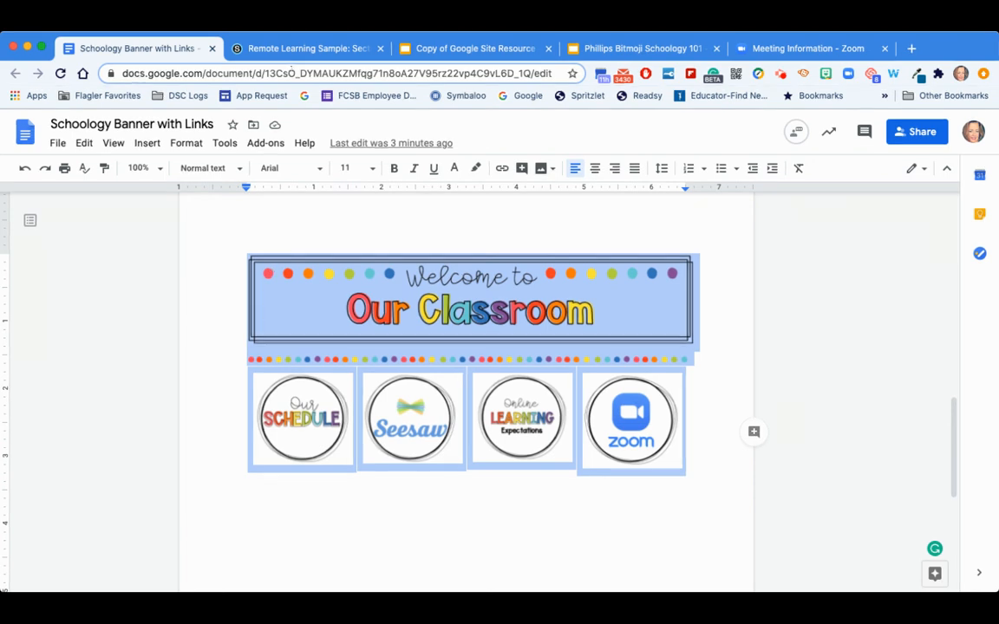
- Switch to the Schoology course updates and paste the copied banner with linked icons into the new update box
{"action": "left_click", "coordinate": [260, 50]}
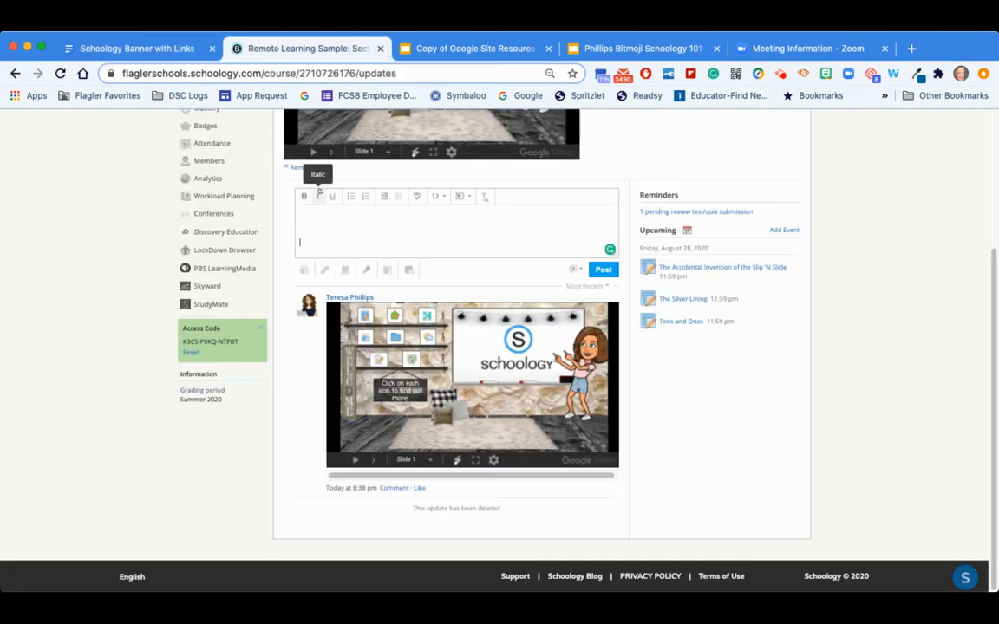
{"action": "key", "text": "super+v"}
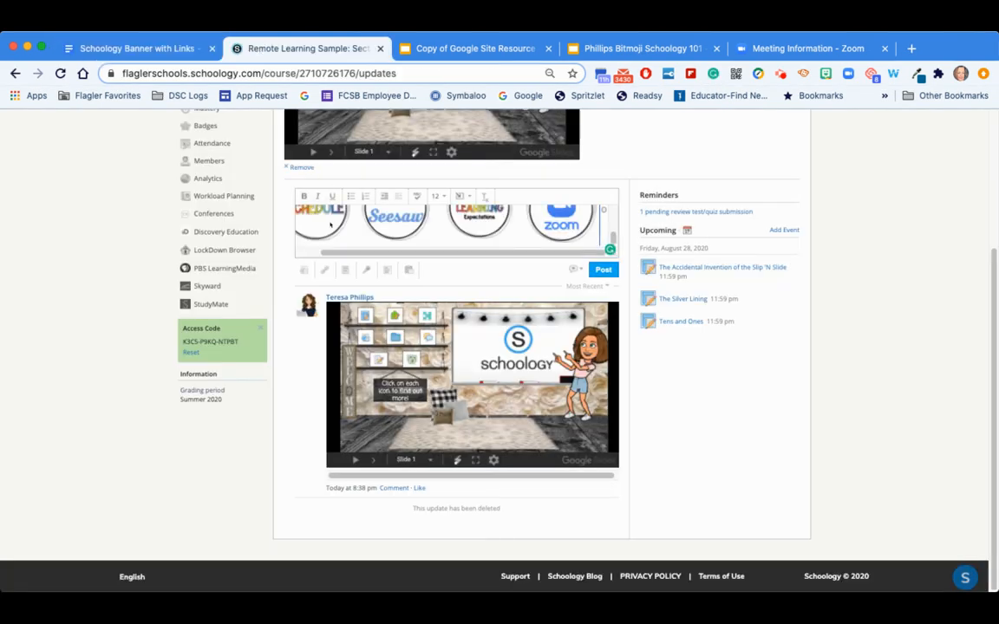
{"action": "scroll", "coordinate": [330, 223], "scroll_direction": "up", "scroll_amount": 1}
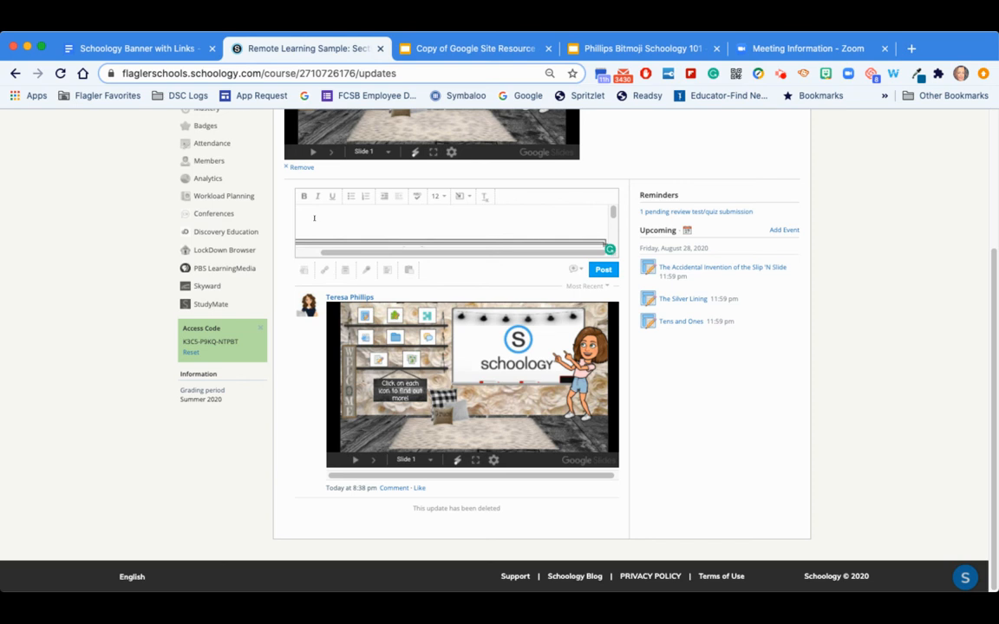
{"action": "left_click", "coordinate": [312, 214]}
- Import the Phillips Bitmoji Schoology 101 presentation from Google Drive as an embed into the update
{"action": "left_click", "coordinate": [344, 270]}
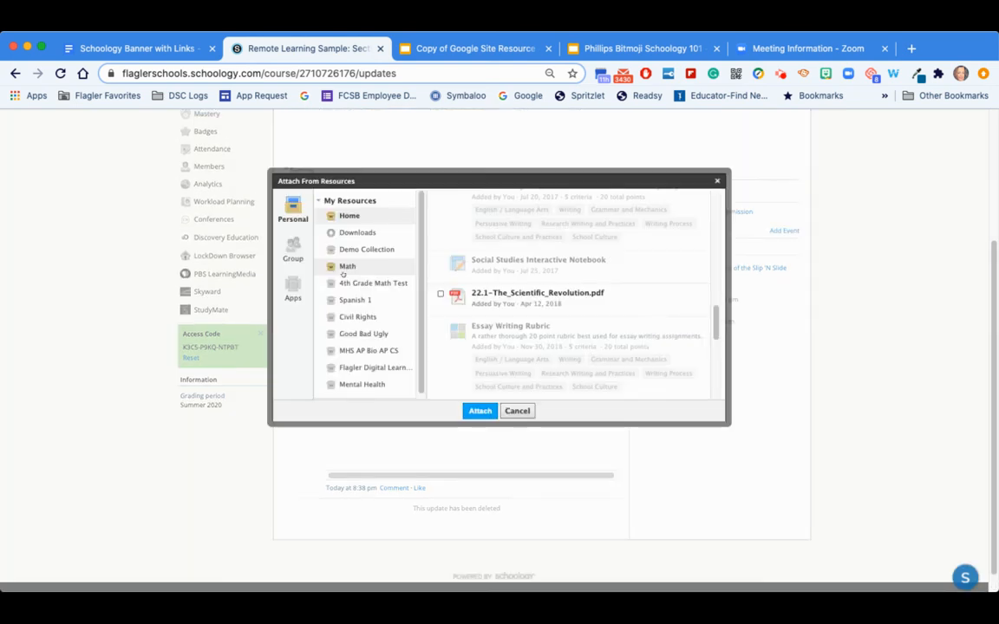
{"action": "left_click", "coordinate": [293, 285]}
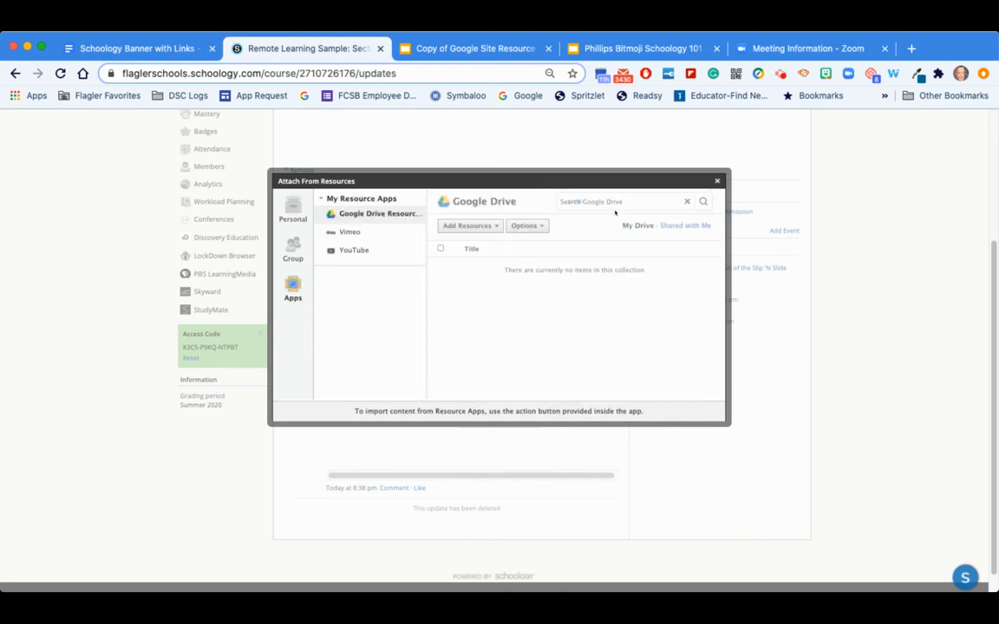
{"action": "left_click", "coordinate": [440, 291]}
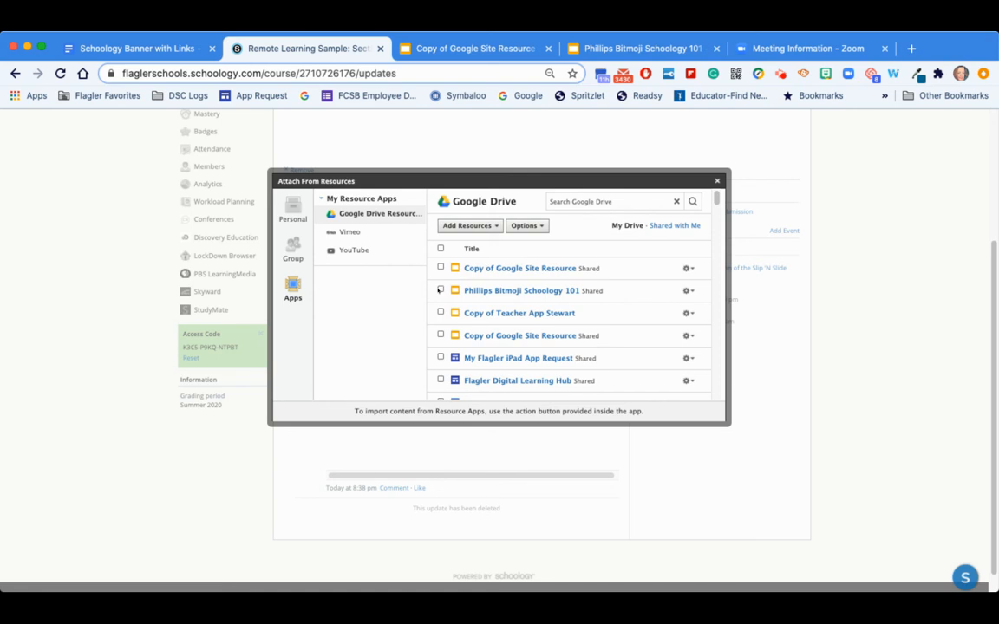
{"action": "left_click", "coordinate": [462, 225]}
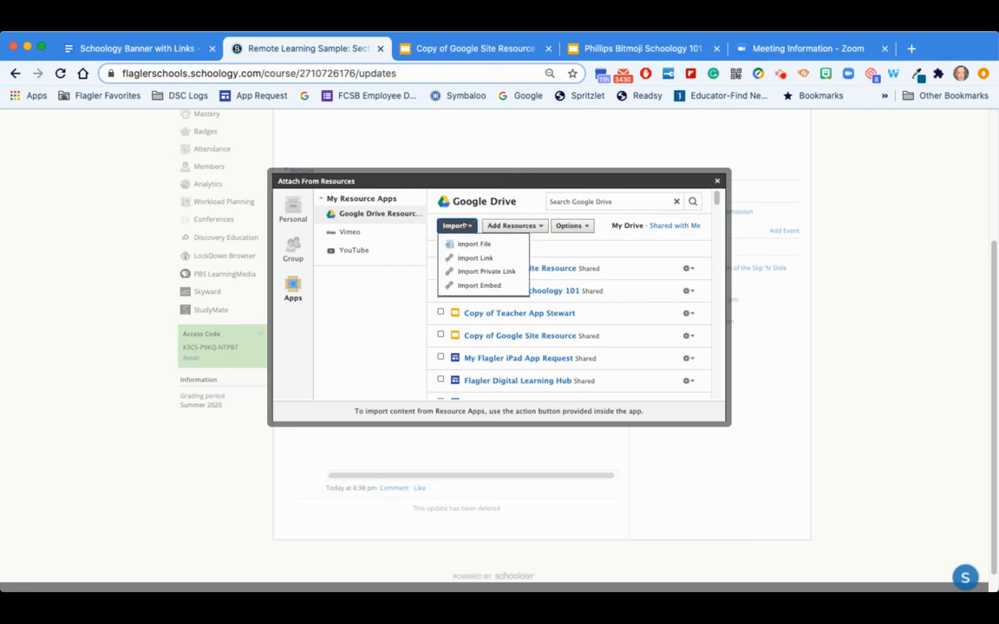
{"action": "left_click", "coordinate": [470, 285]}
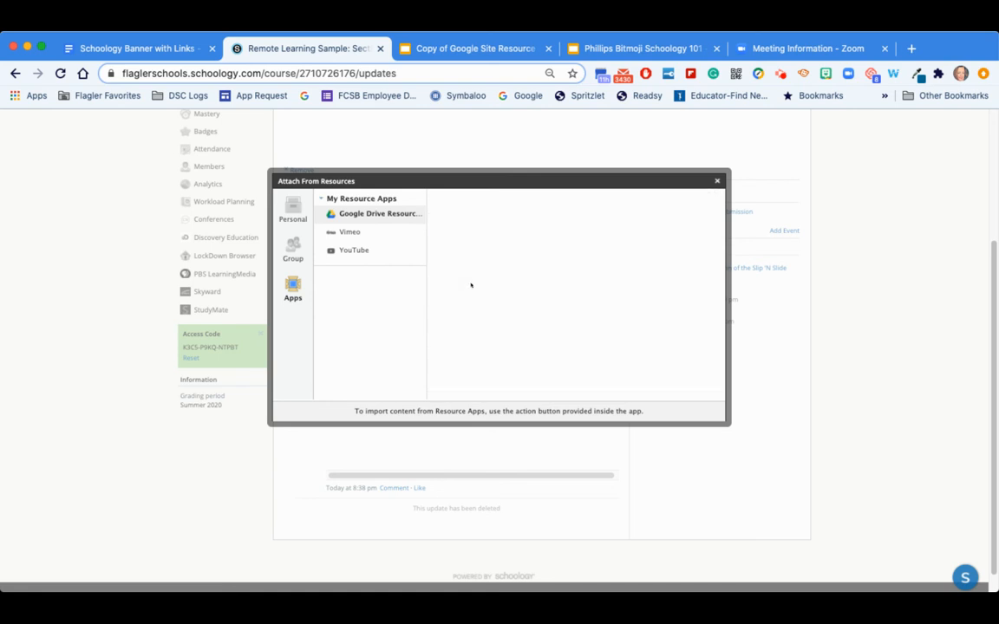
{"action": "scroll", "coordinate": [412, 217], "scroll_direction": "up", "scroll_amount": 1}
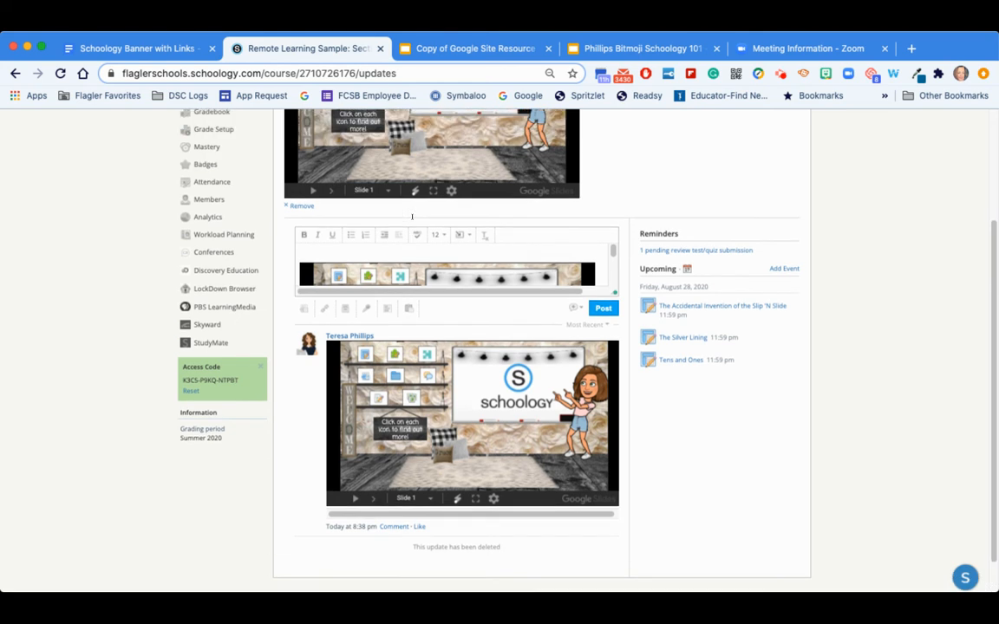
{"action": "scroll", "coordinate": [389, 260], "scroll_direction": "down", "scroll_amount": 5}
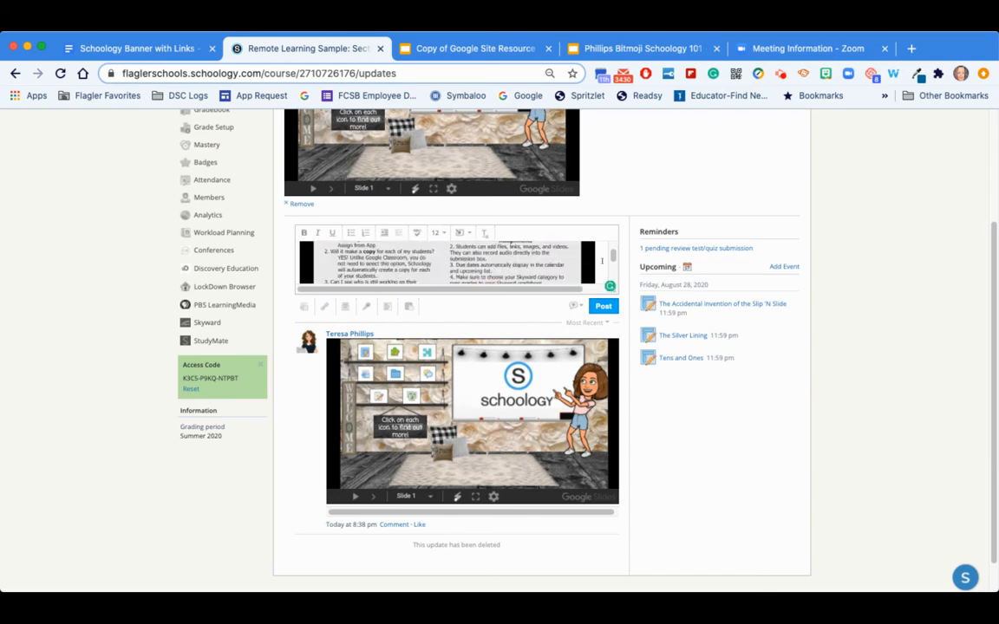
{"action": "scroll", "coordinate": [601, 260], "scroll_direction": "down", "scroll_amount": 6}
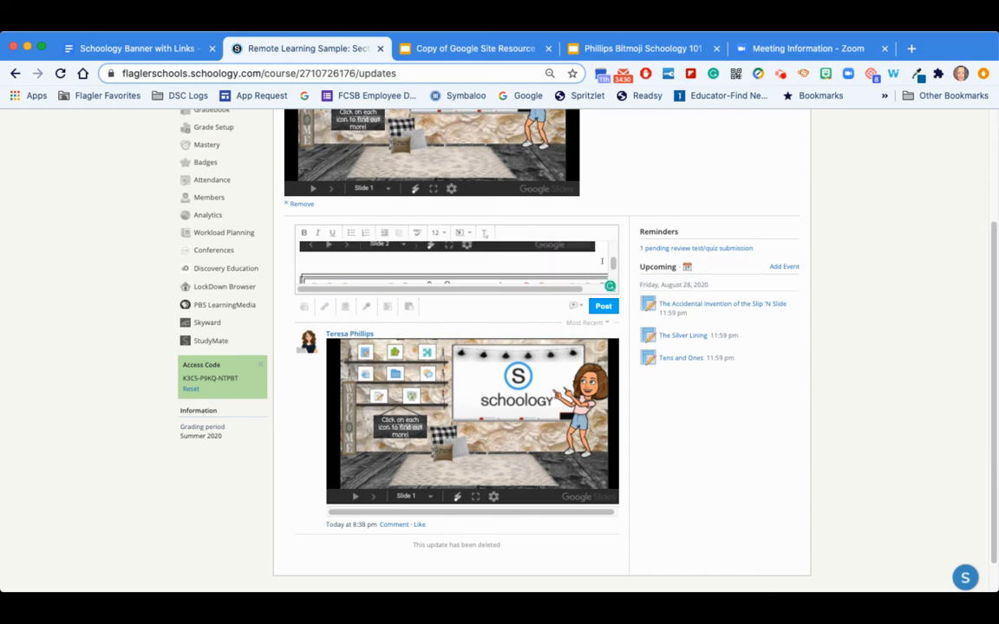
- Paste the banner with icons below the embedded presentation and post the update to the course
{"action": "left_click", "coordinate": [414, 261]}
{"action": "key", "text": "ctrl+v"}
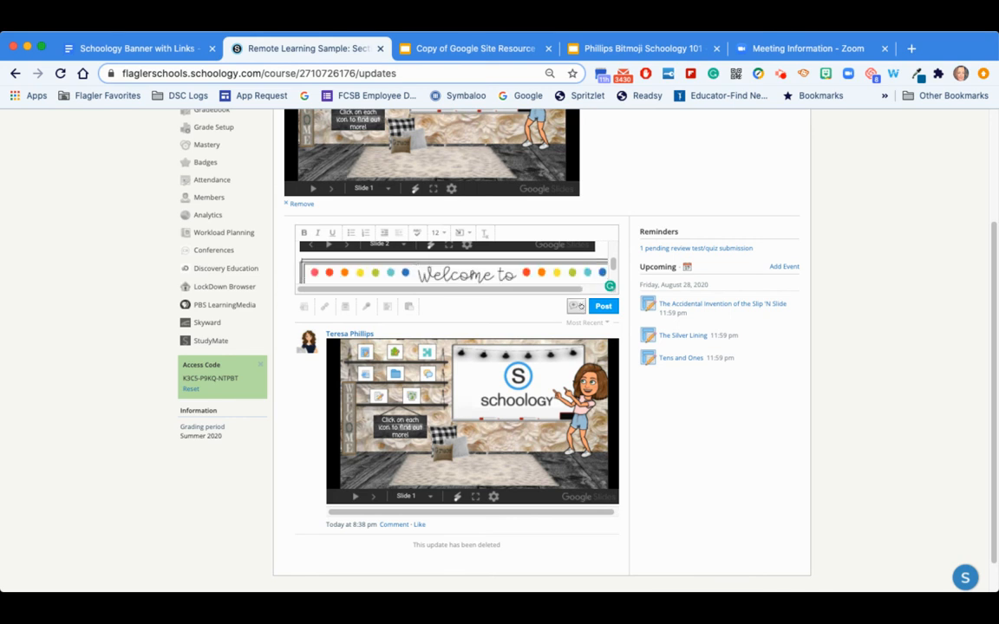
{"action": "left_click", "coordinate": [576, 306]}
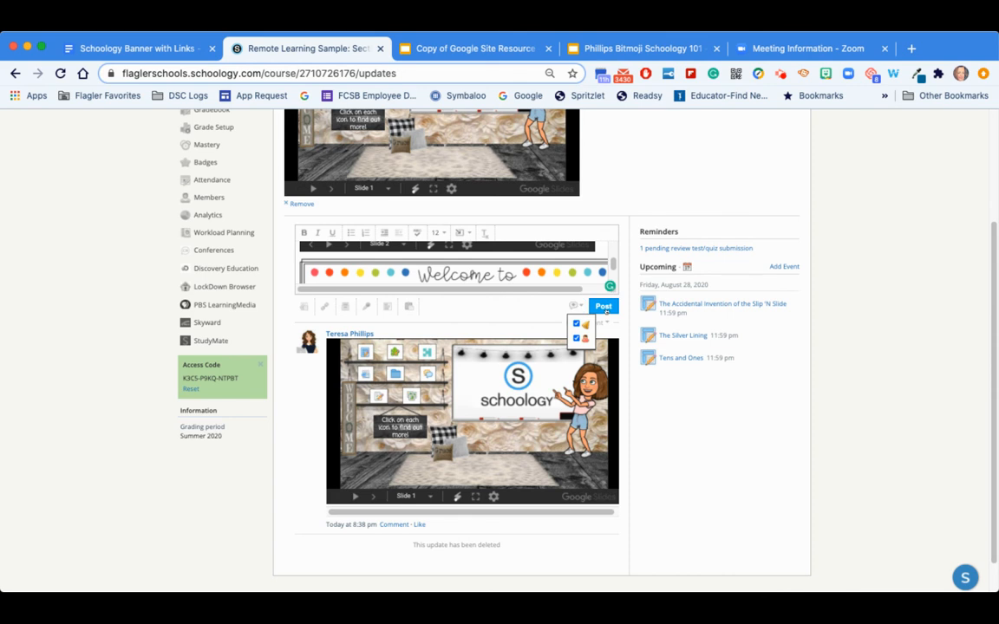
{"action": "left_click", "coordinate": [604, 308]}
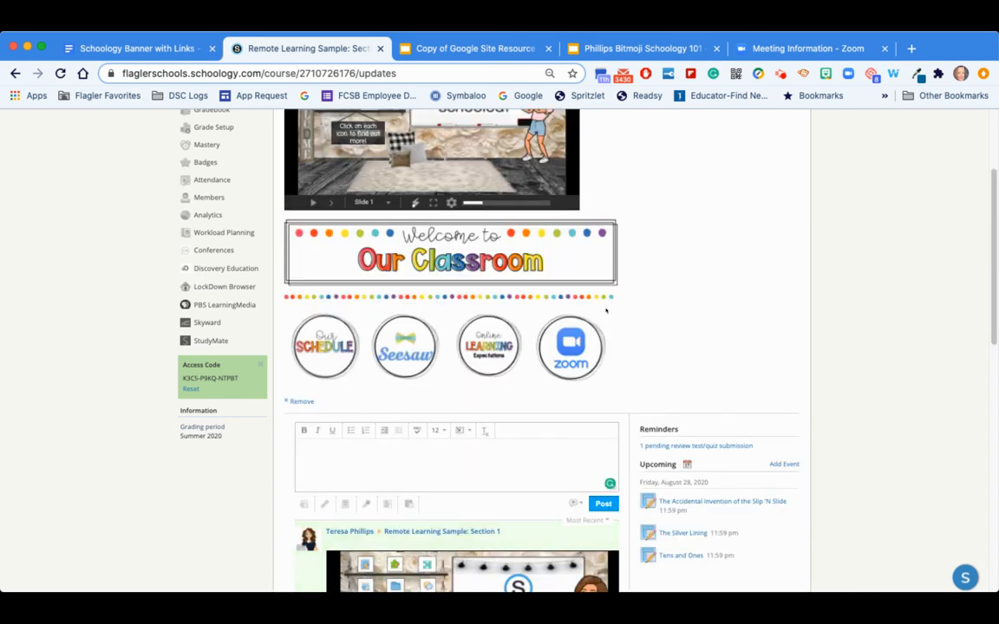
- Open the course Materials page and review the posted banner and presentation announcement
{"action": "scroll", "coordinate": [611, 300], "scroll_direction": "up", "scroll_amount": 2}
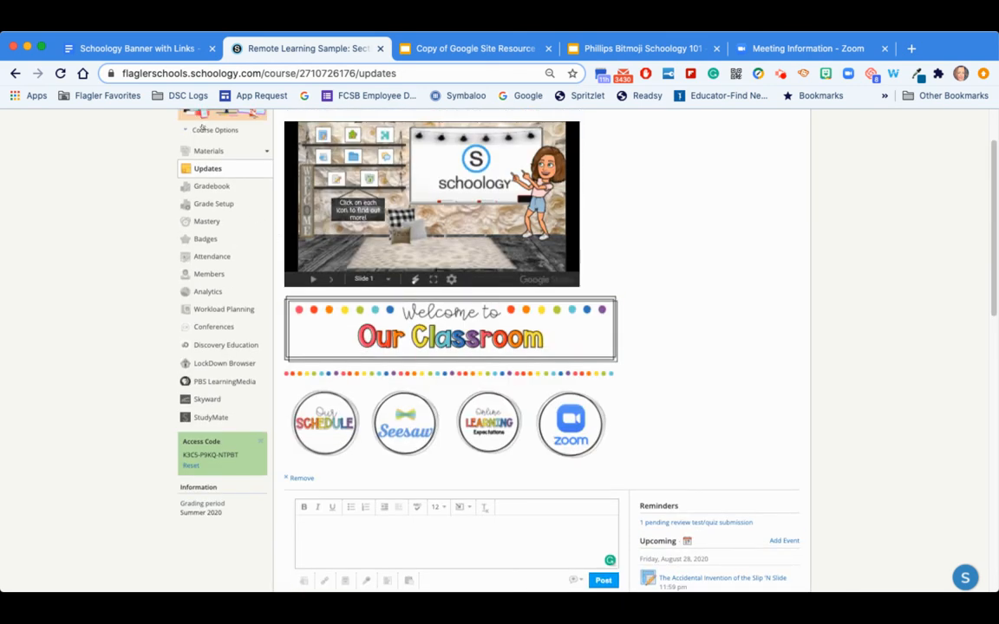
{"action": "left_click", "coordinate": [209, 152]}
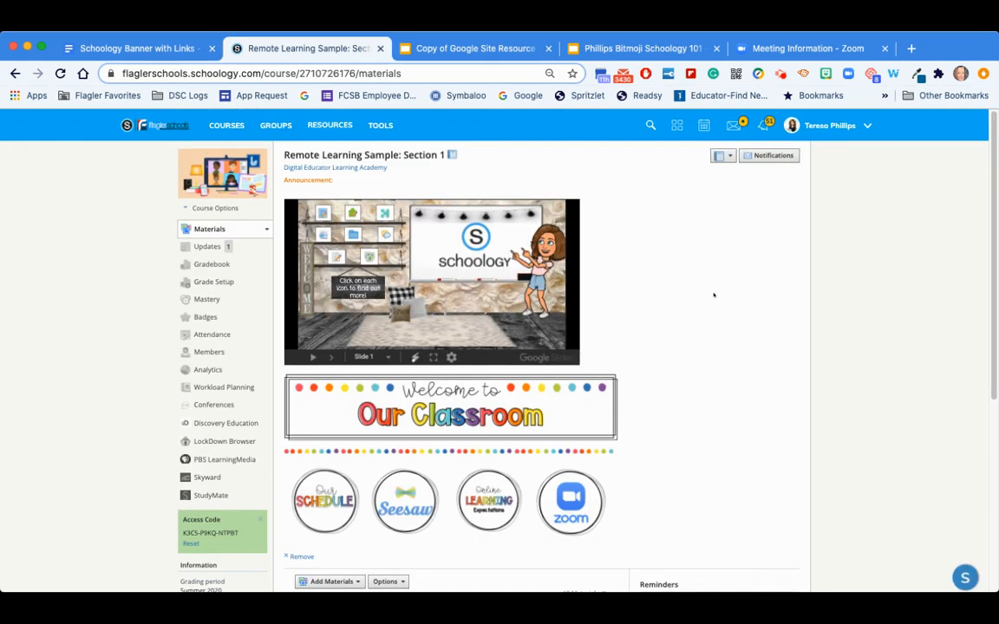
{"action": "scroll", "coordinate": [709, 309], "scroll_direction": "down", "scroll_amount": 3}
{"action": "scroll", "coordinate": [708, 309], "scroll_direction": "up", "scroll_amount": 2}
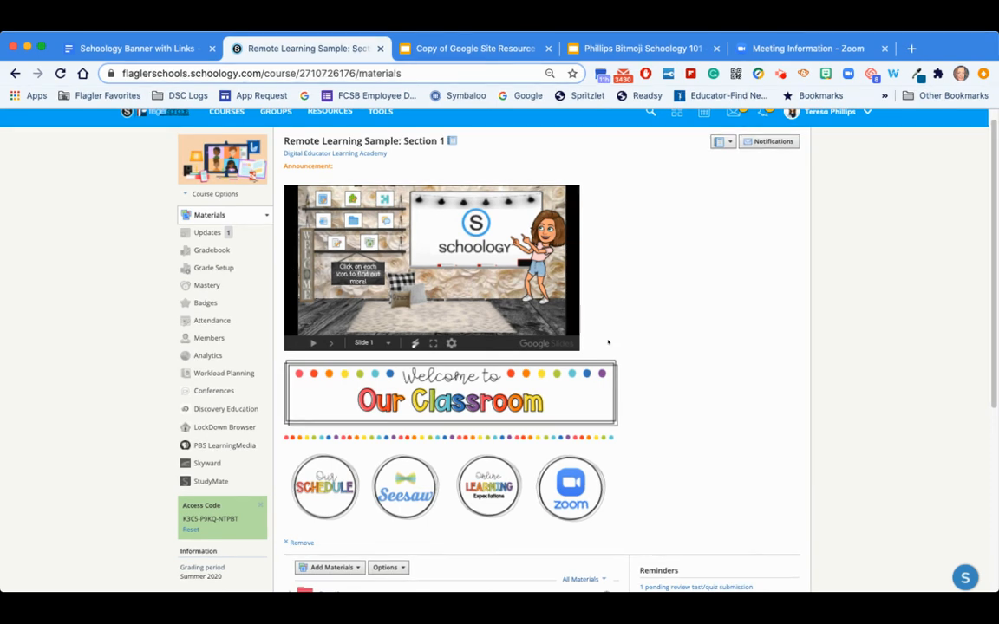
{"action": "scroll", "coordinate": [658, 352], "scroll_direction": "down", "scroll_amount": 2}
{"action": "scroll", "coordinate": [658, 352], "scroll_direction": "up", "scroll_amount": 3}
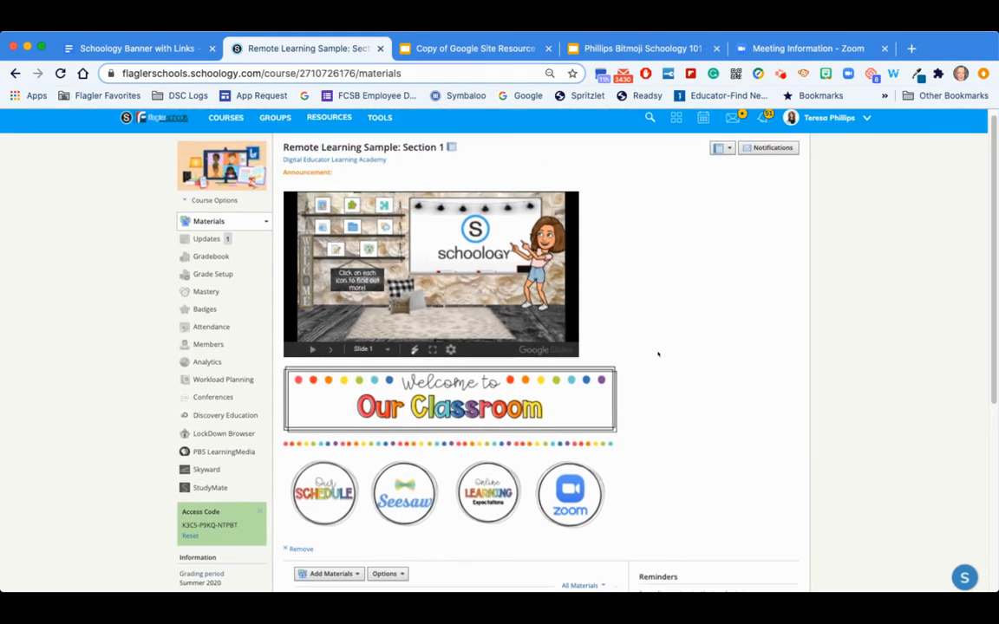
{"action": "scroll", "coordinate": [412, 437], "scroll_direction": "down", "scroll_amount": 3}
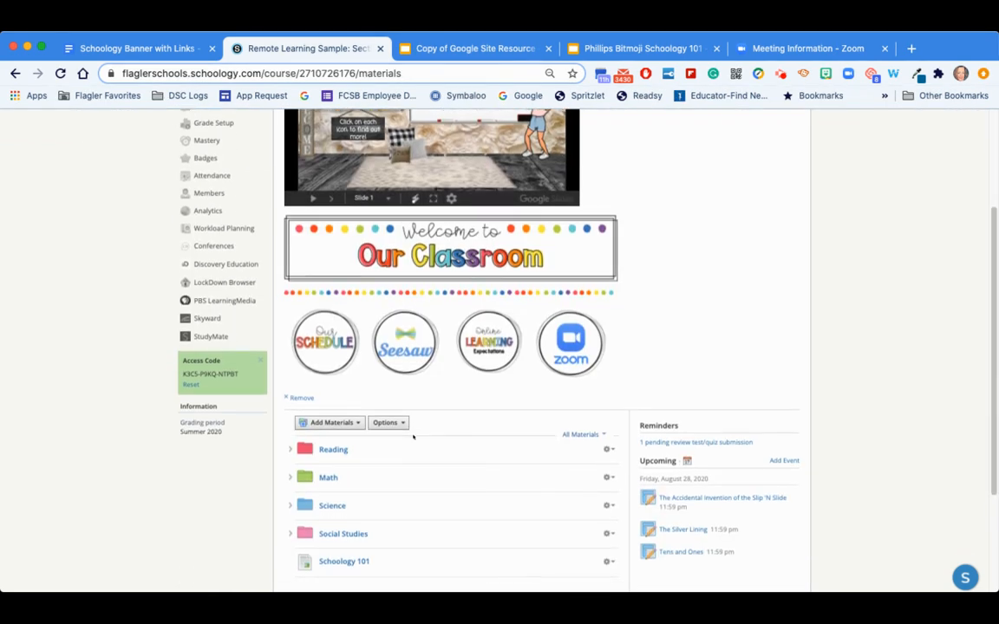
{"action": "scroll", "coordinate": [413, 437], "scroll_direction": "up", "scroll_amount": 1}
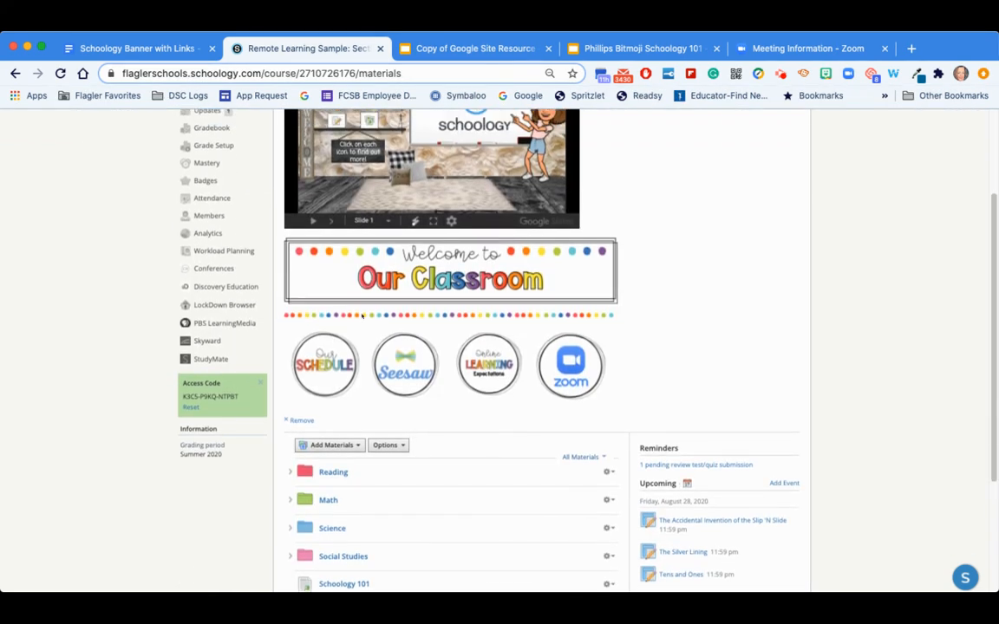